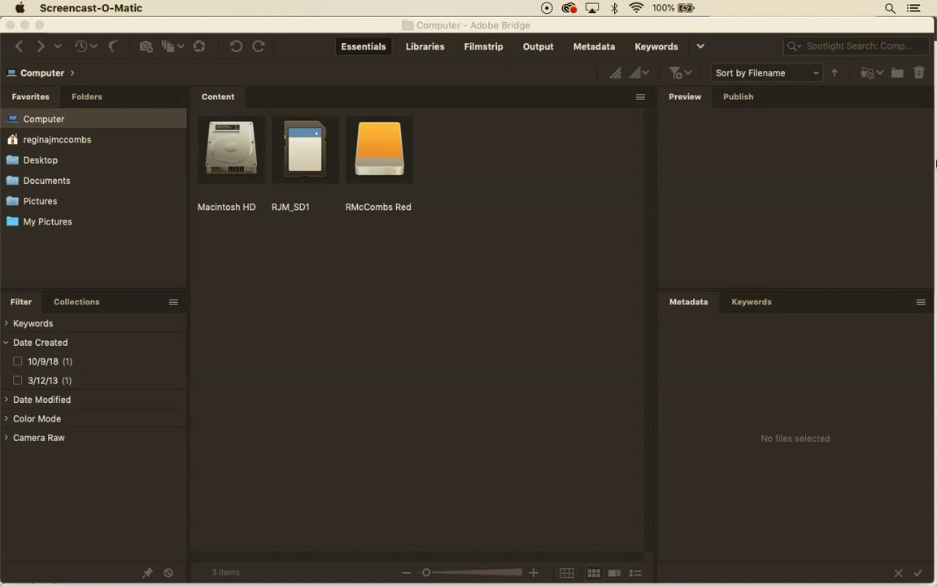
Make Adobe Bridge active, showing the Computer location with its hard disk, SD card and external drive
left_click(479, 290)
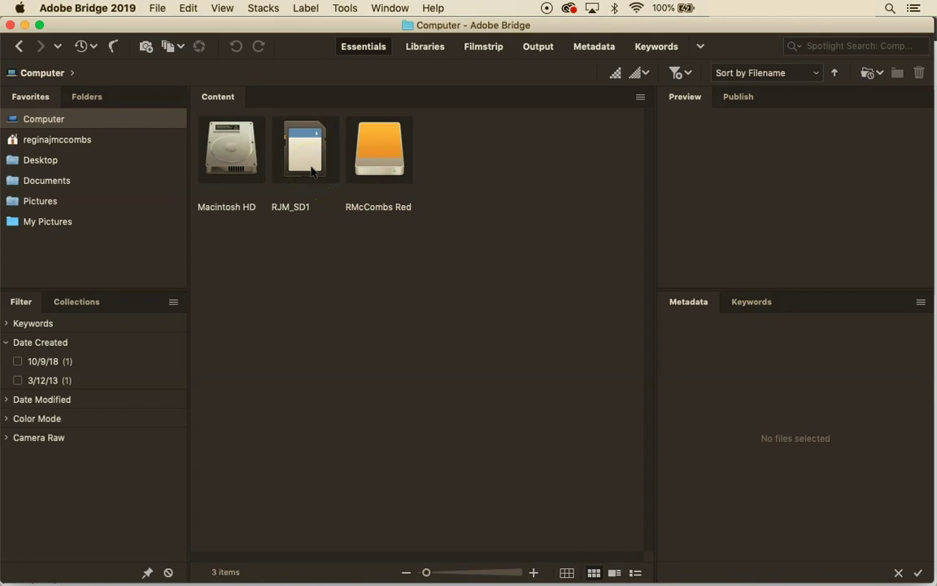
Open the SD card's DCIM > 100CANON folder containing the 636 CR2/JPG photos
double_click(310, 170)
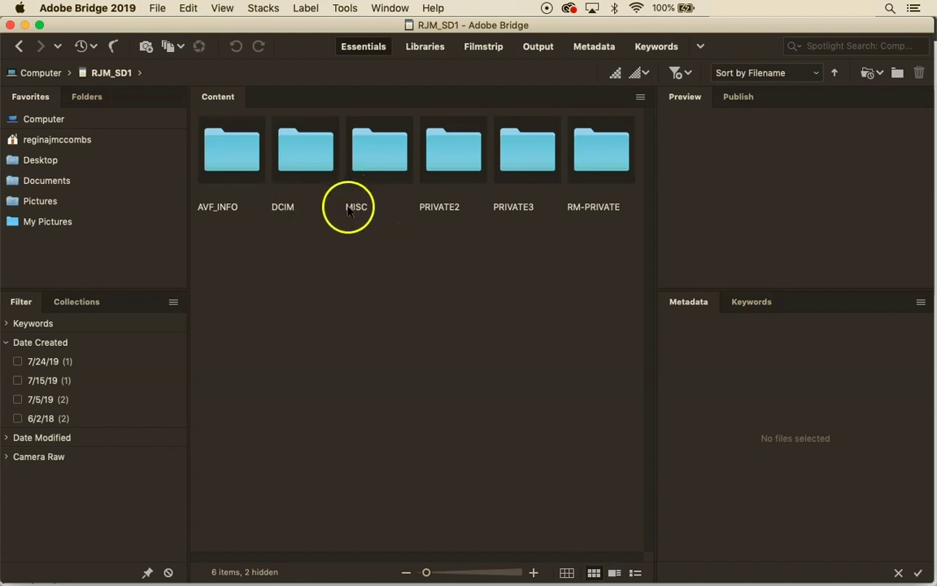
left_click(298, 162)
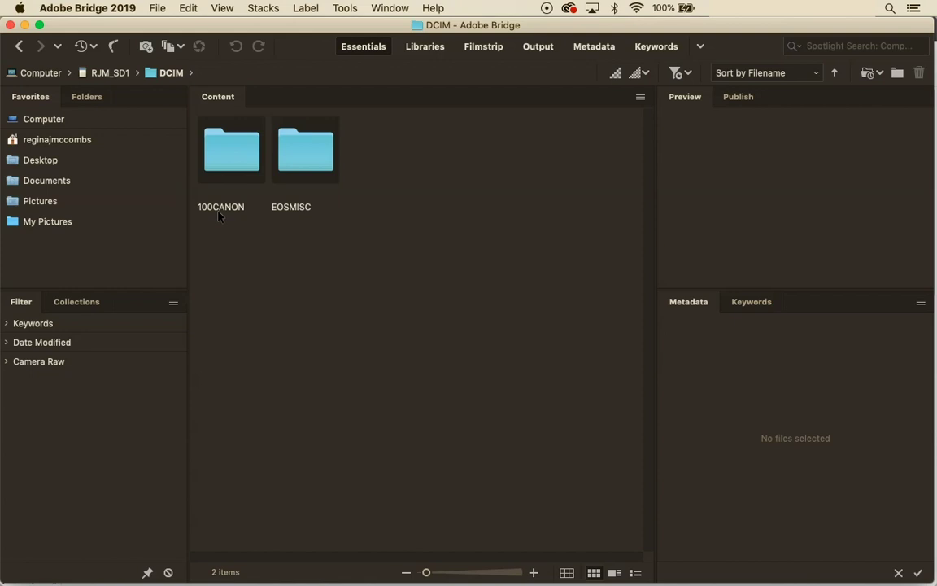
left_click(240, 163)
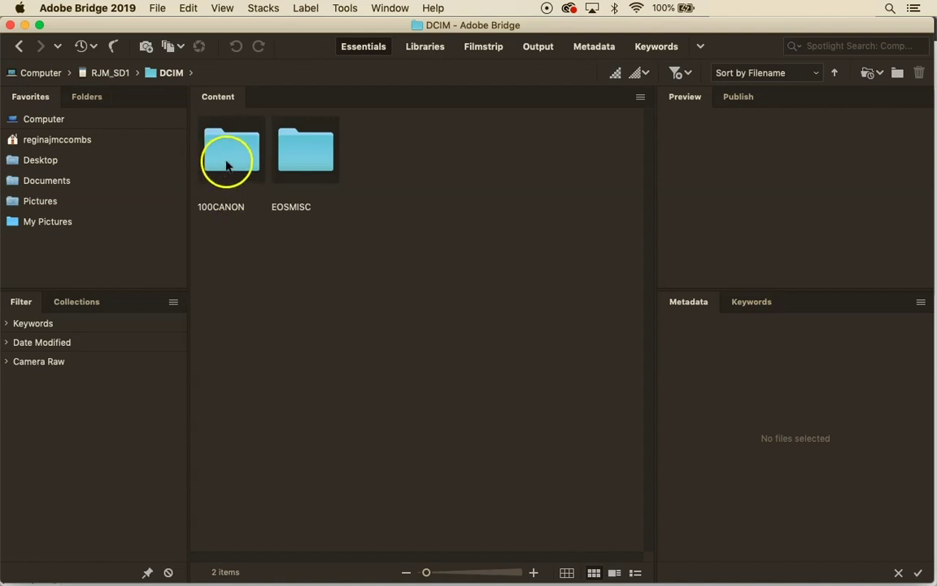
double_click(226, 166)
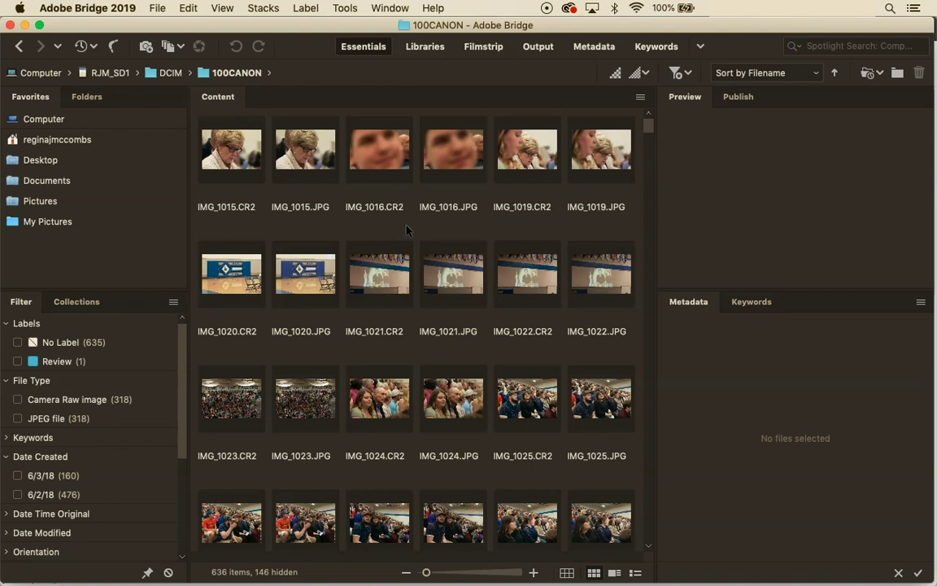
Select all 636 photos (7.94 GB) in the 100CANON folder with Cmd+A
key("super+a")
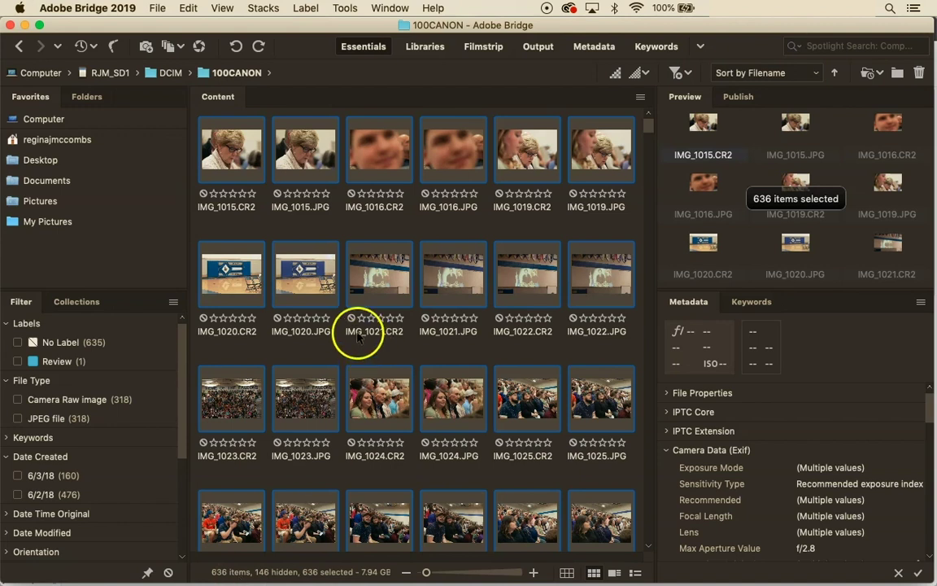
Start Tools > Batch Rename set to Copy to other folder, and browse for a destination
left_click(343, 10)
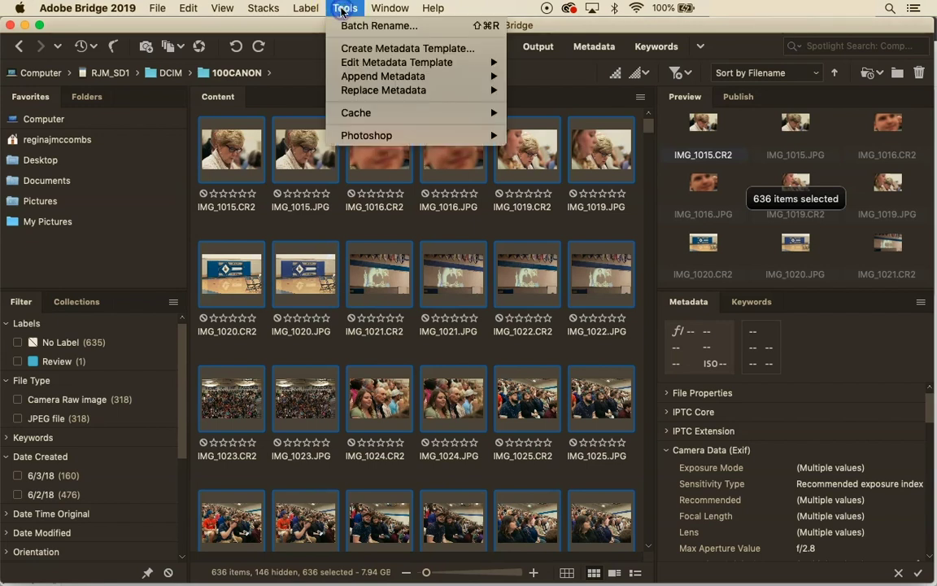
left_click(350, 26)
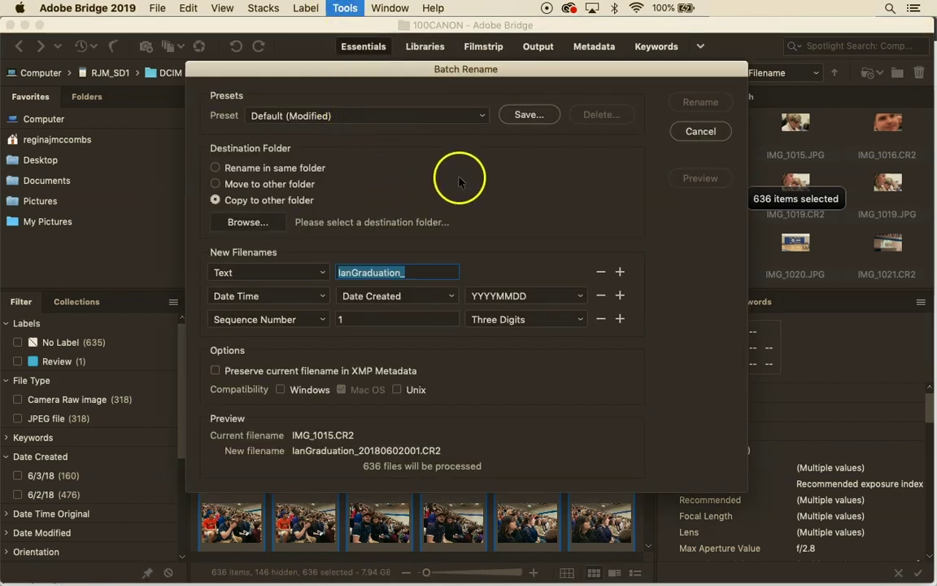
left_click_drag(423, 71, 422, 84)
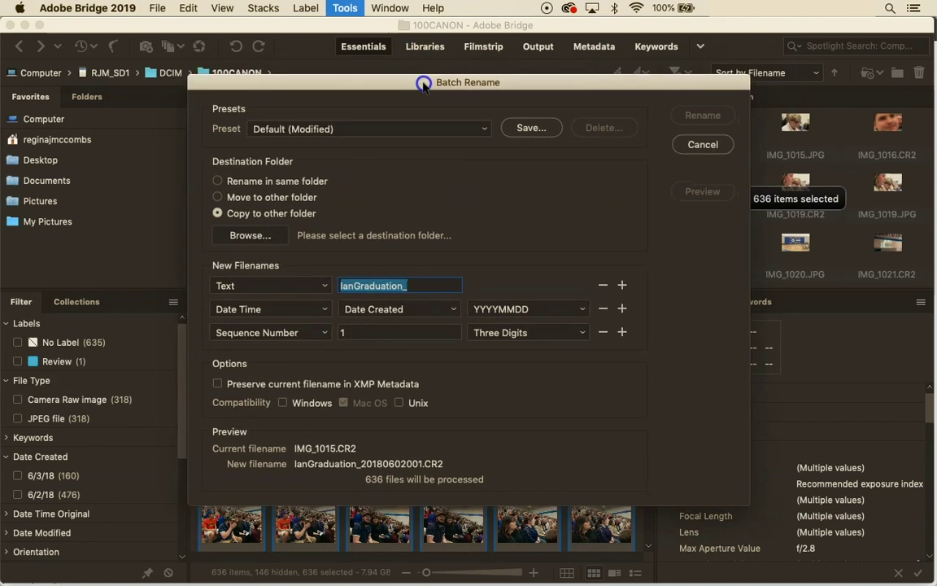
left_click(218, 213)
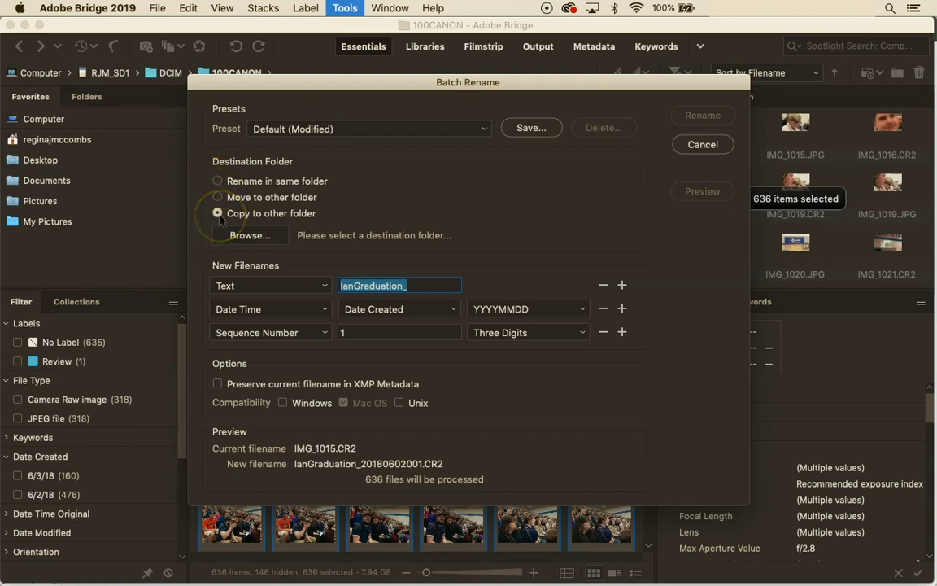
left_click(252, 235)
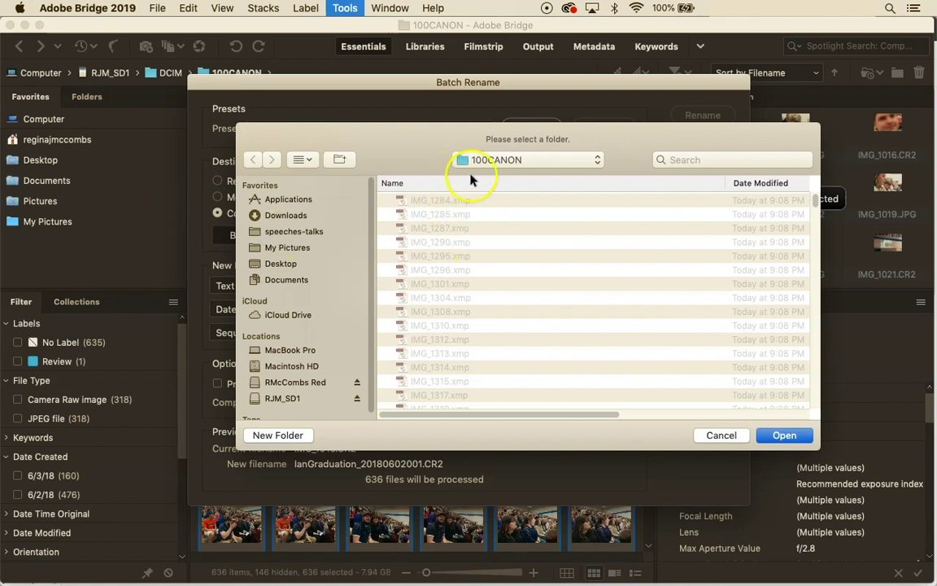
Create a folder named 20180602_IanGraduation on the external drive RMcCombs Red
left_click(292, 382)
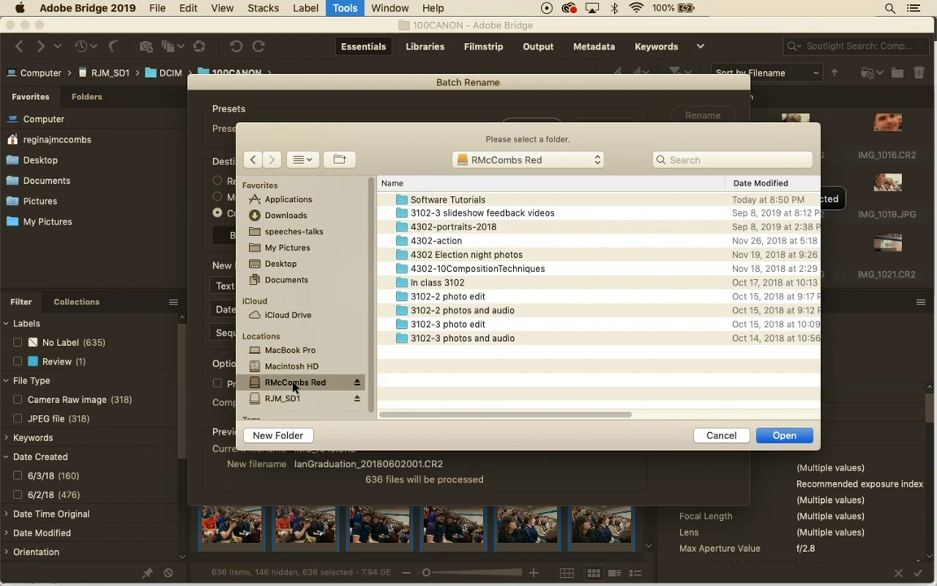
left_click(285, 437)
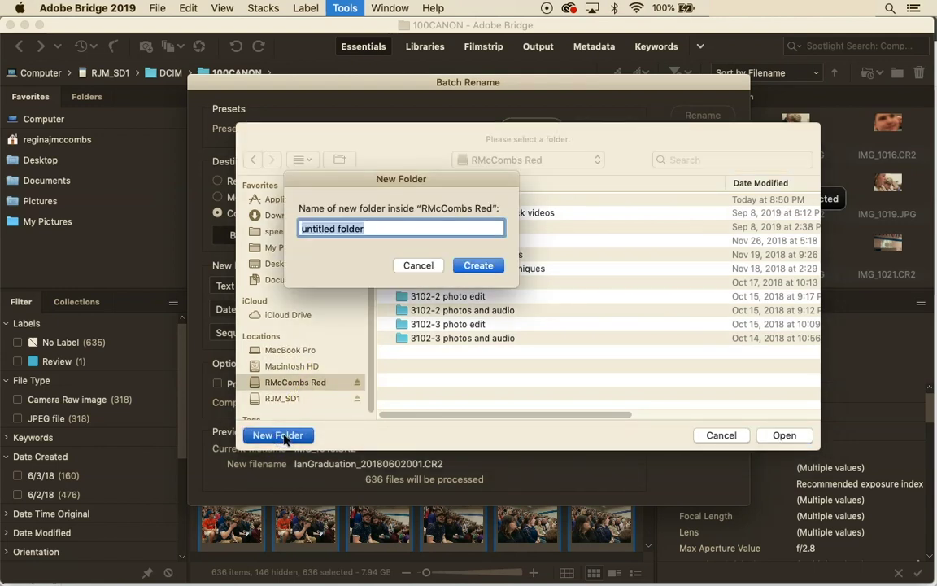
type("20")
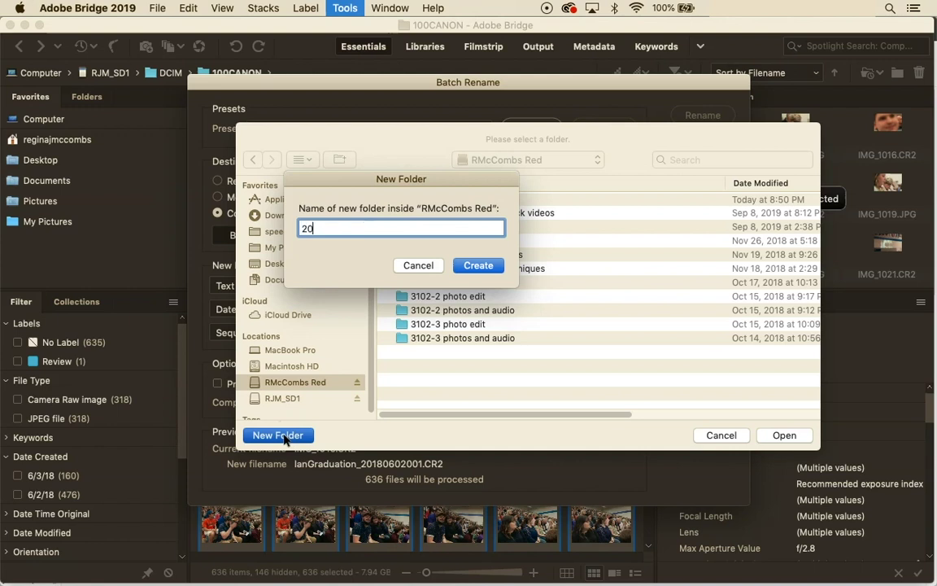
type("18")
type("0602_IanGrad")
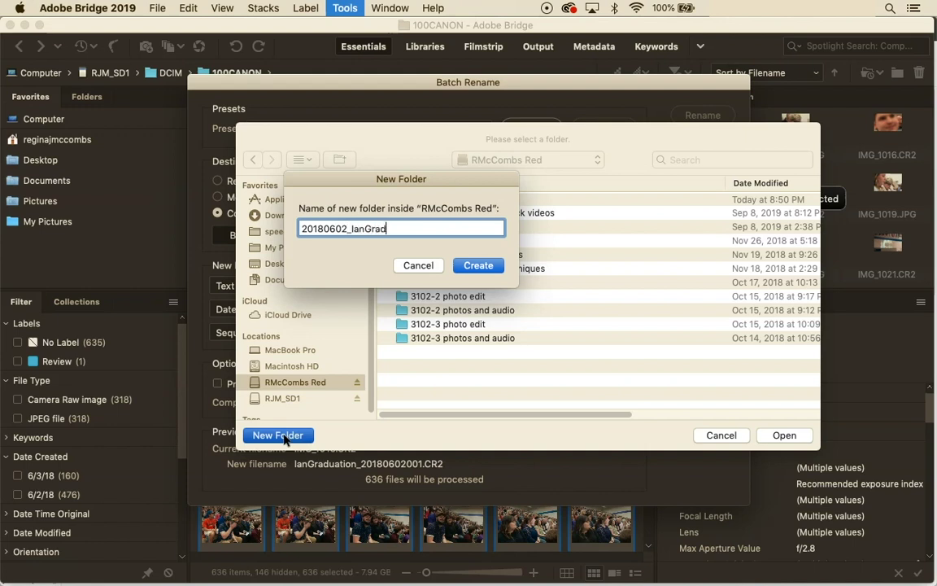
type("uation")
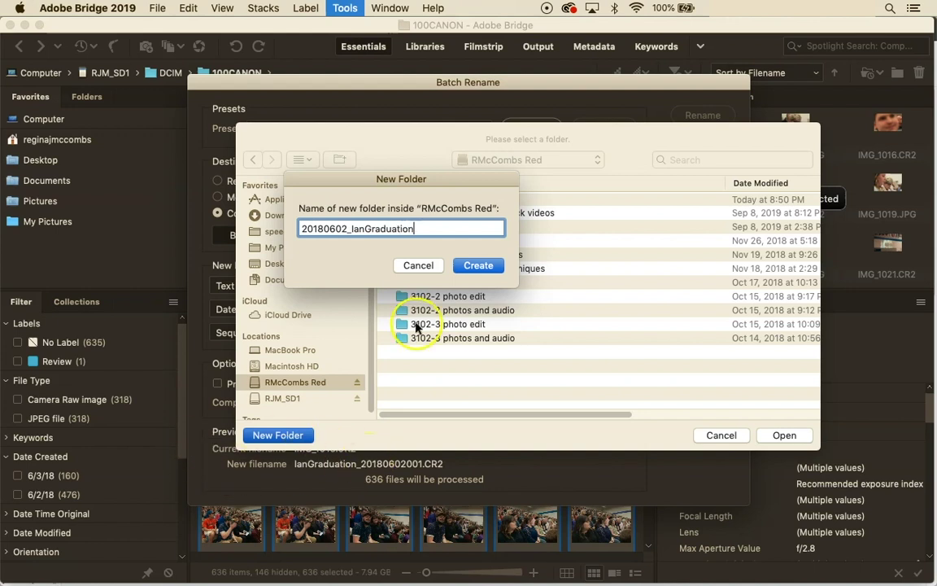
left_click(478, 266)
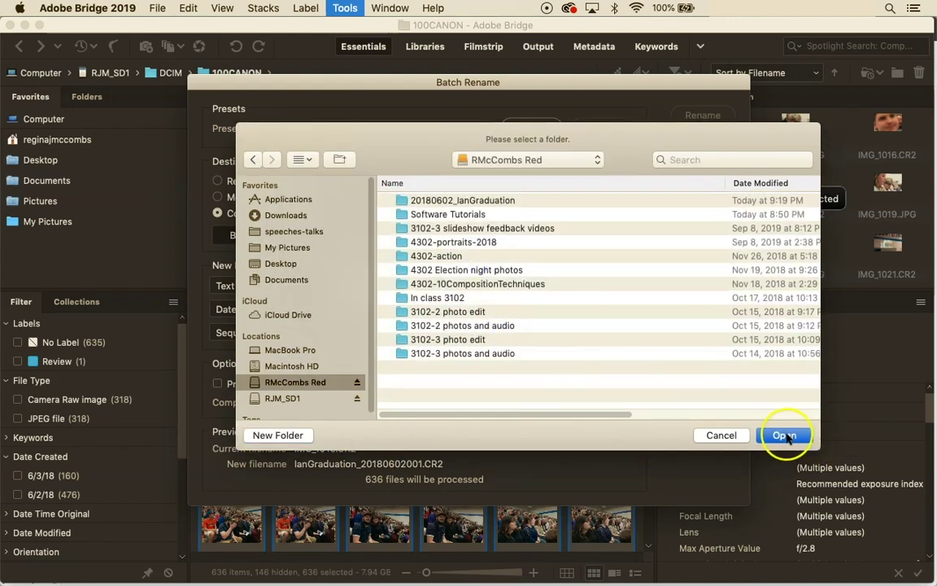
Target 20180602_IanGraduation and name files date + '_IanGraduation_' + sequence, e.g. 20180602_IanGraduation_001.CR2
left_click(783, 436)
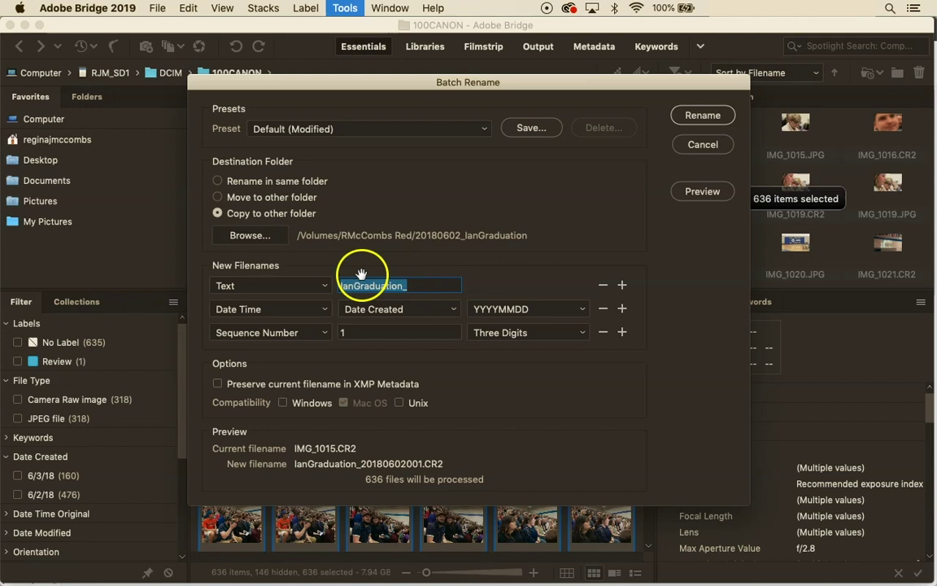
left_click(604, 286)
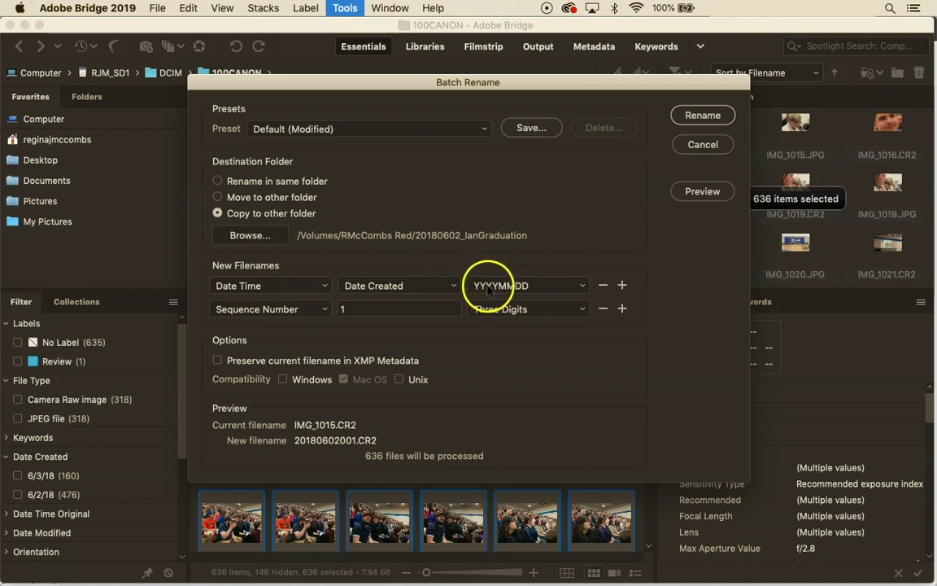
left_click(621, 287)
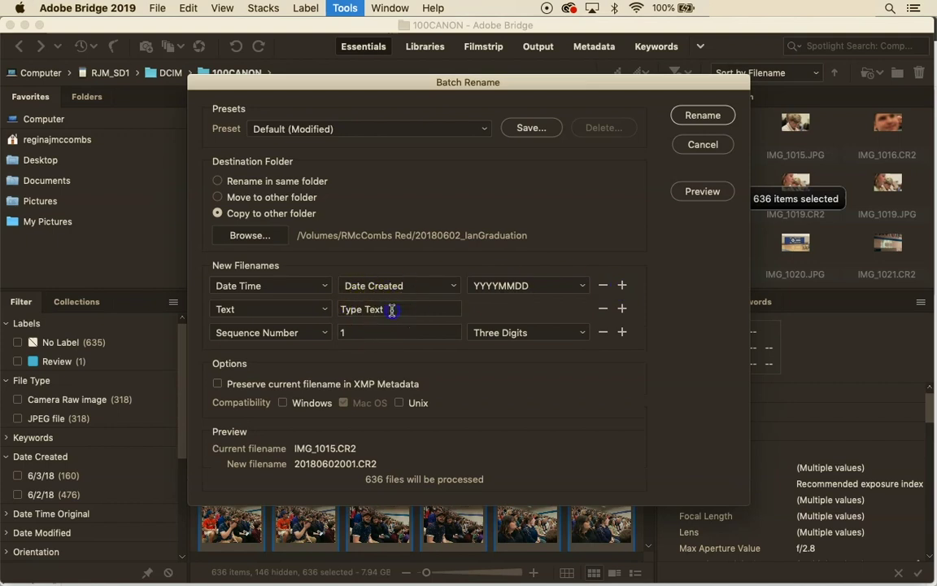
left_click(391, 310)
type("_IanGra")
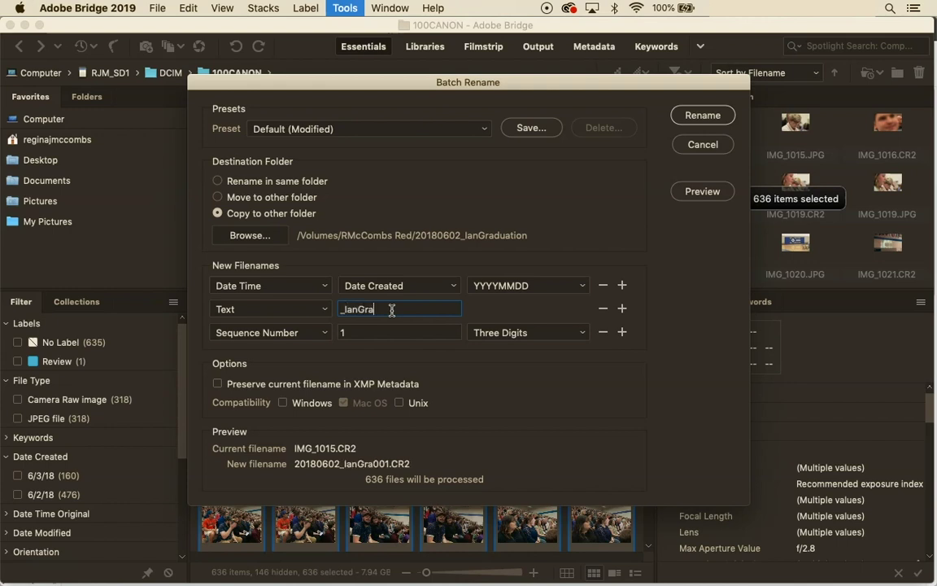
type("duation")
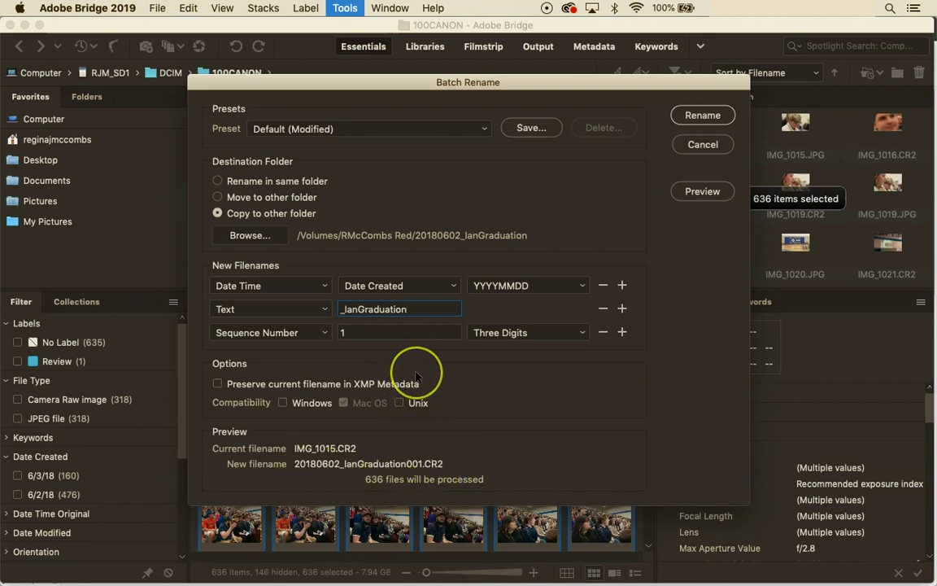
type("_")
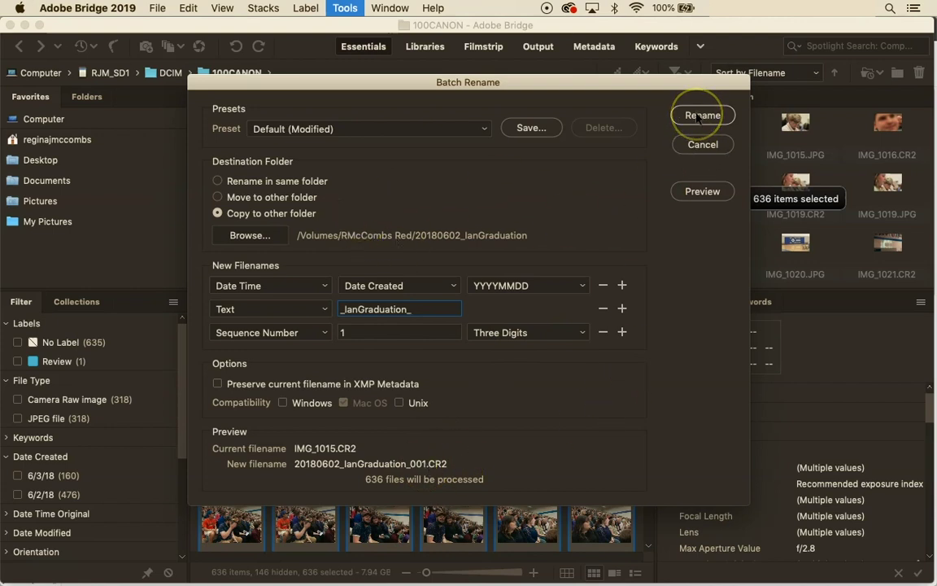
Run the batch rename, copying all 636 photos into 20180602_IanGraduation
left_click(701, 115)
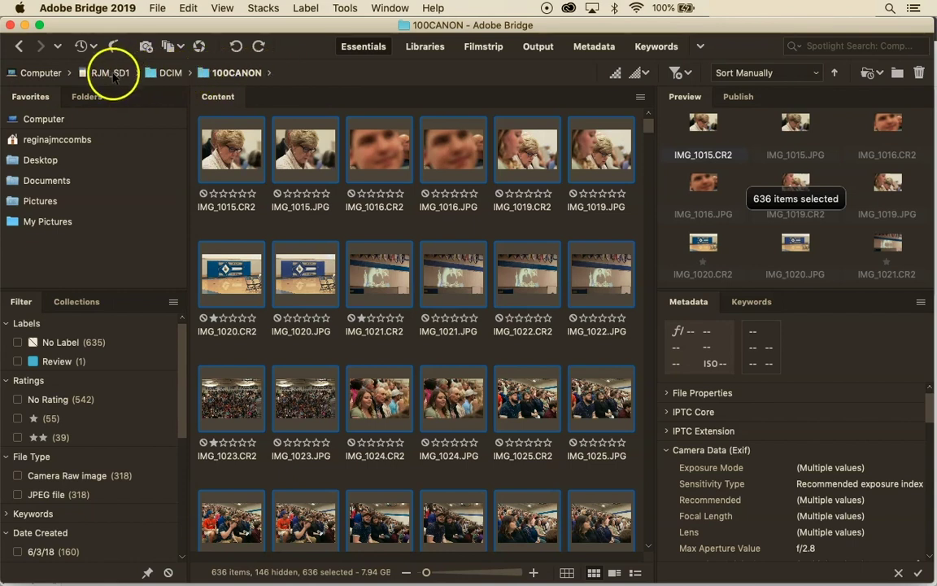
Go from Computer to the external drive and open the 20180602_IanGraduation folder
left_click(49, 76)
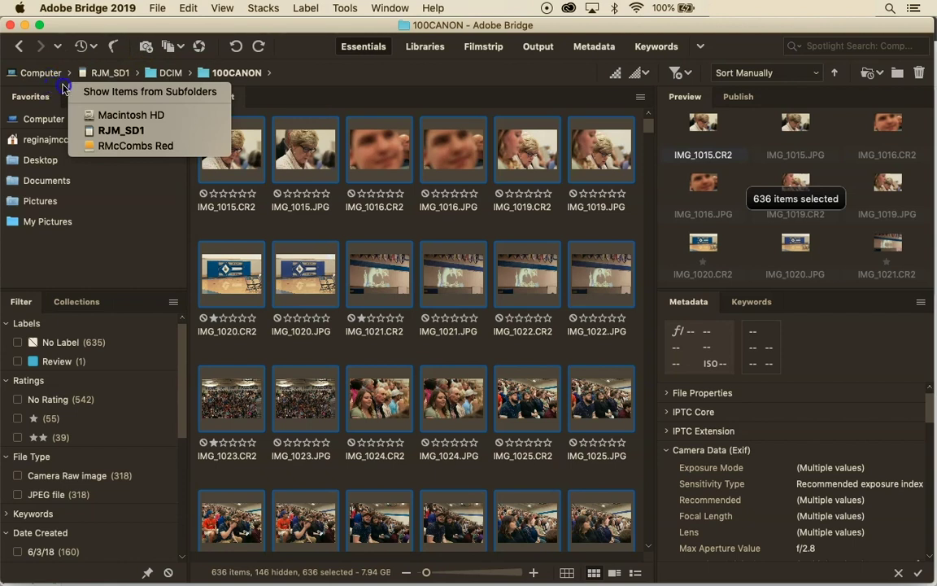
left_click(94, 147)
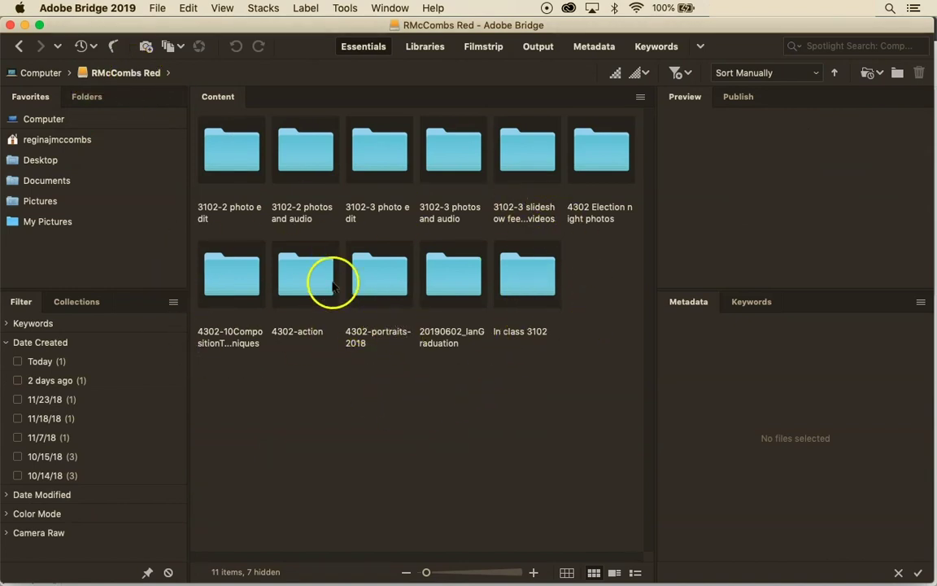
double_click(466, 286)
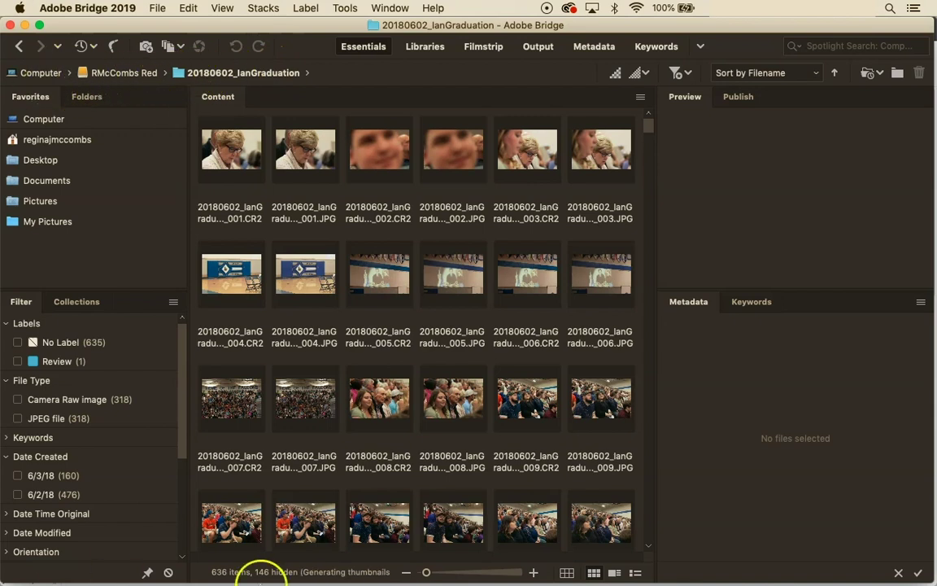
mouse_move(257, 571)
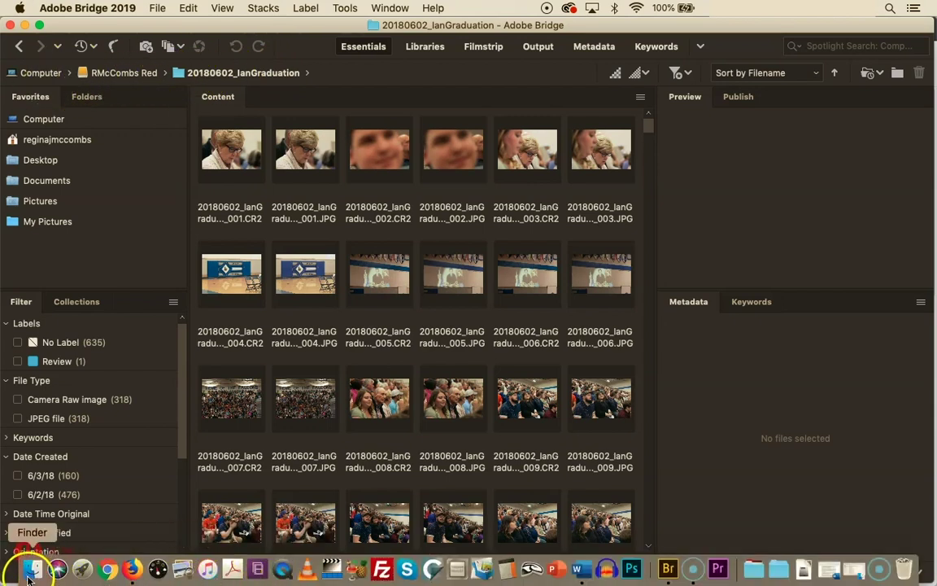
Eject the SD card from the Finder sidebar, then switch back to Bridge
left_click(31, 572)
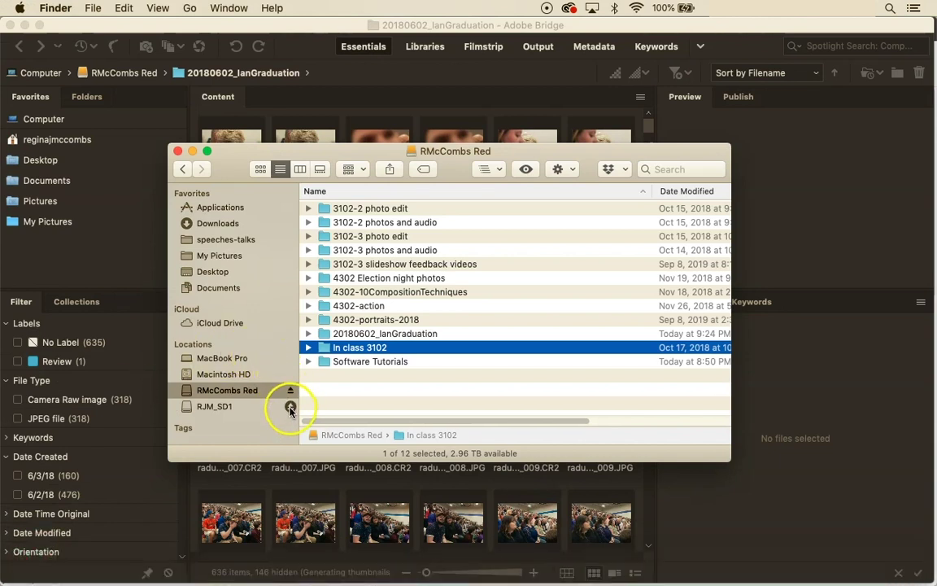
left_click(290, 407)
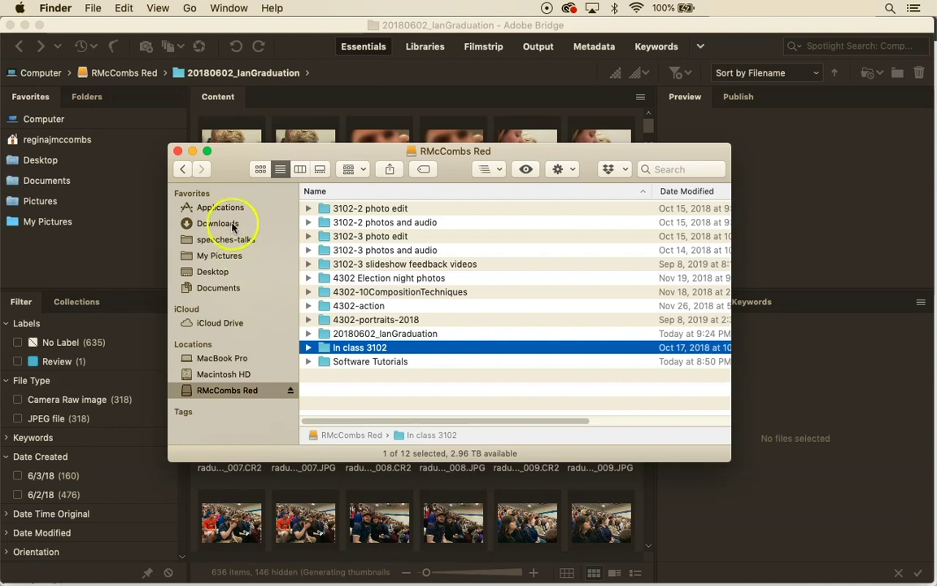
left_click(117, 166)
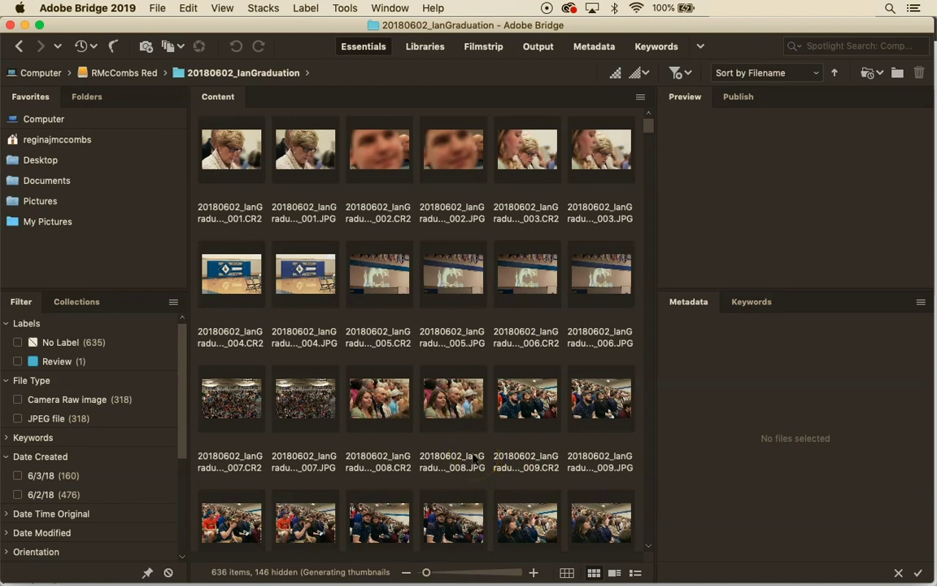
Select all 636 renamed copies (7.94 GB) in 20180602_IanGraduation with Cmd+A
key("super+a")
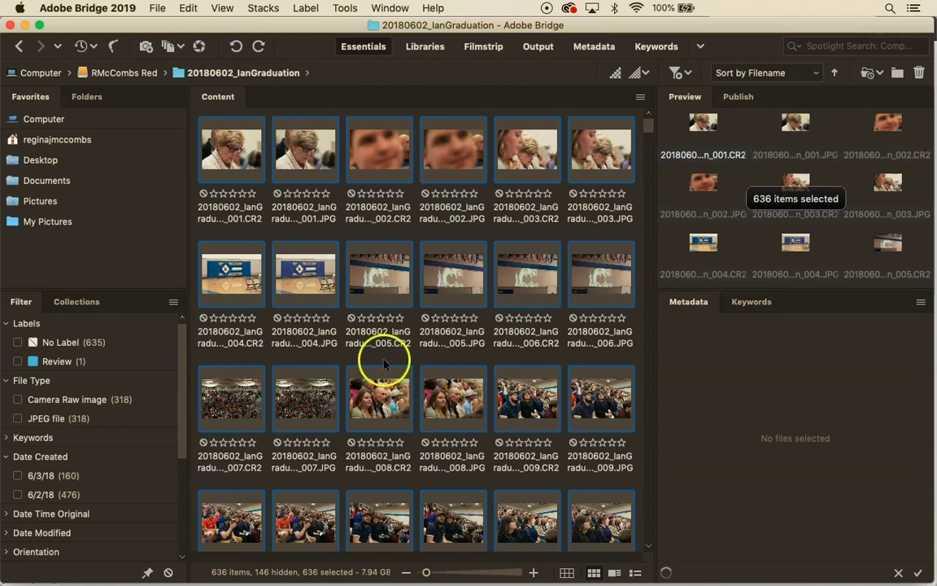
Open File Info for the selected photos and check their Camera Data
left_click(154, 8)
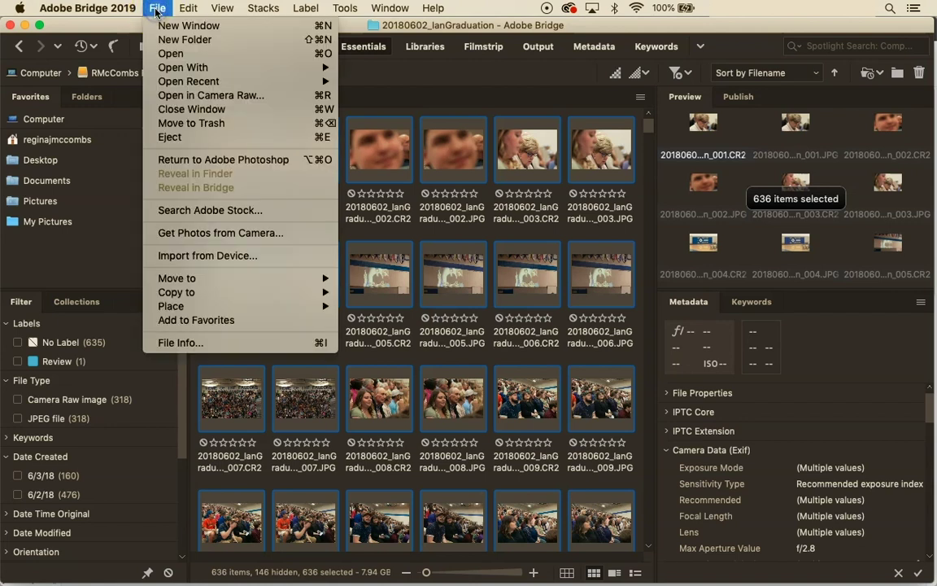
left_click(172, 343)
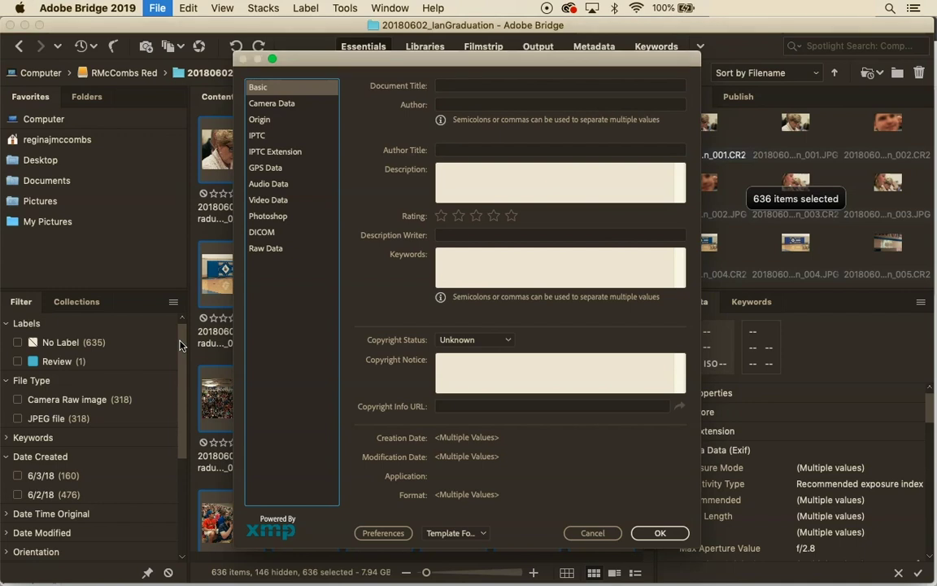
left_click(276, 103)
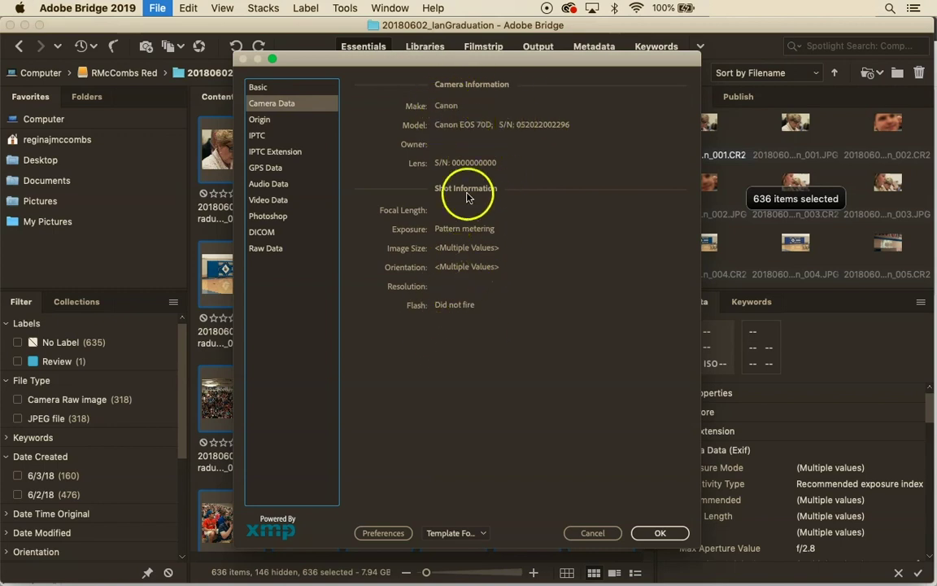
left_click(284, 89)
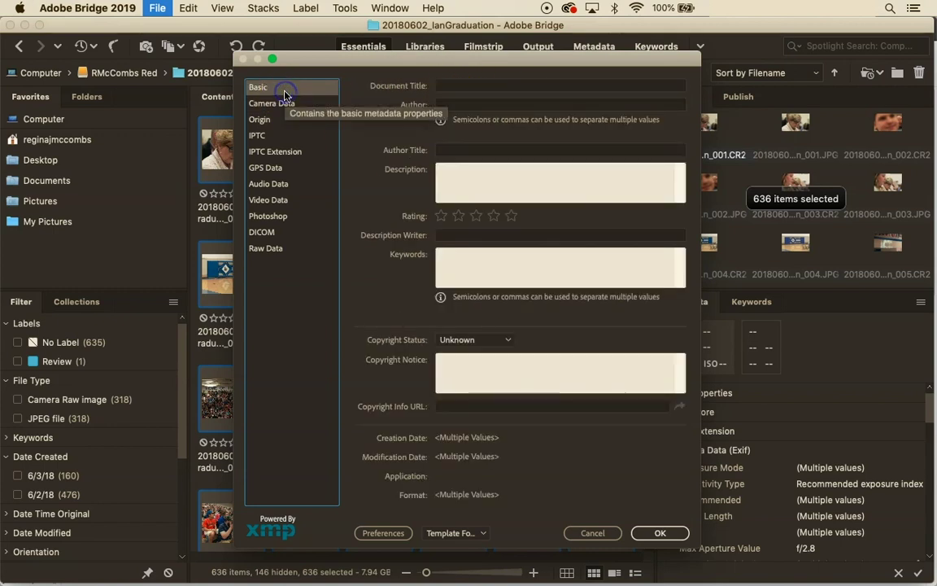
Enter the photographer's name as Author and the graduation ceremony description, correcting the year to 2018
left_click(450, 106)
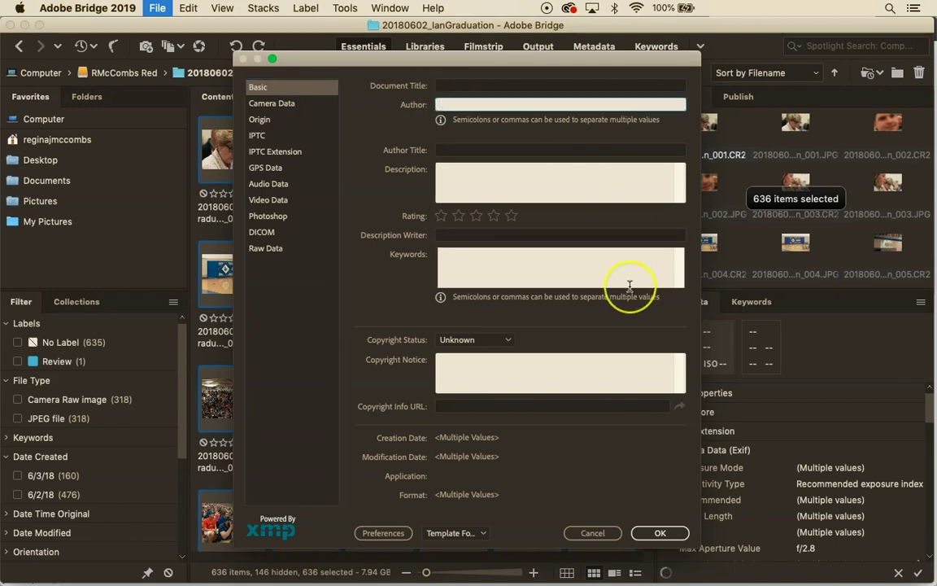
type("Regina McComb")
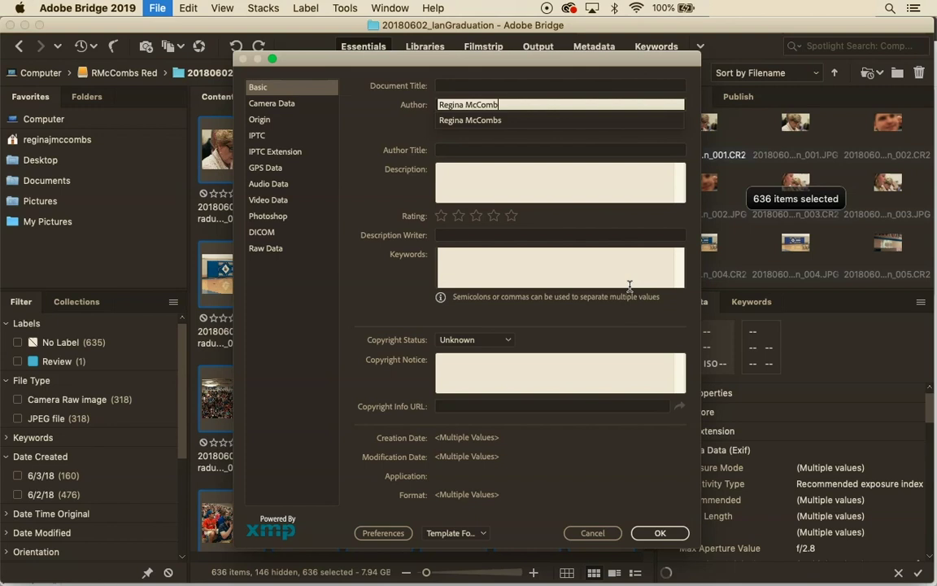
type("s")
left_click(484, 179)
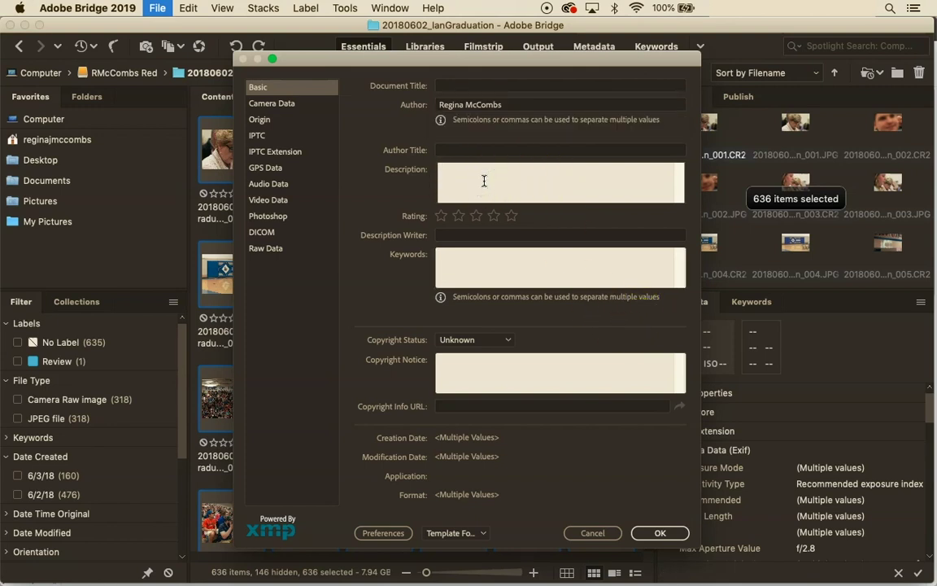
type("I")
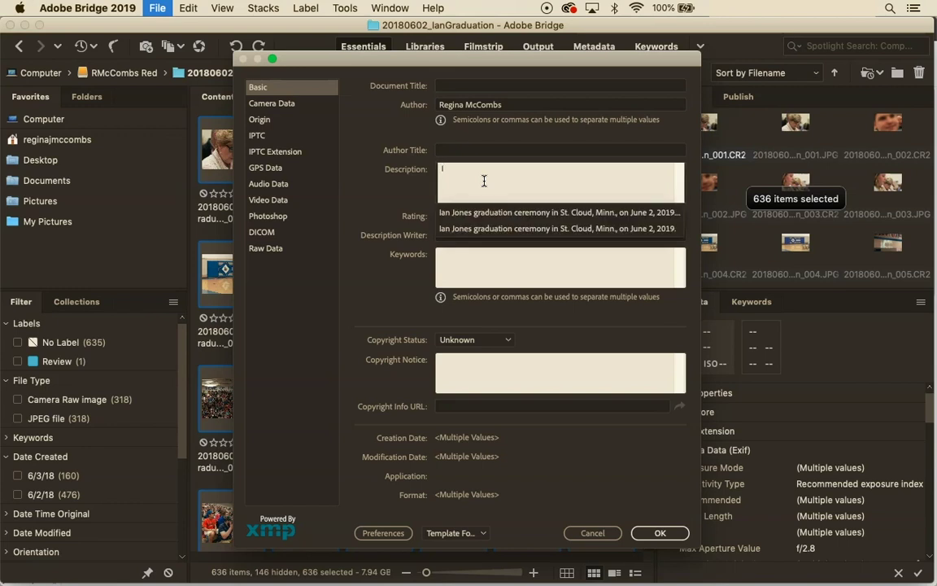
left_click(480, 212)
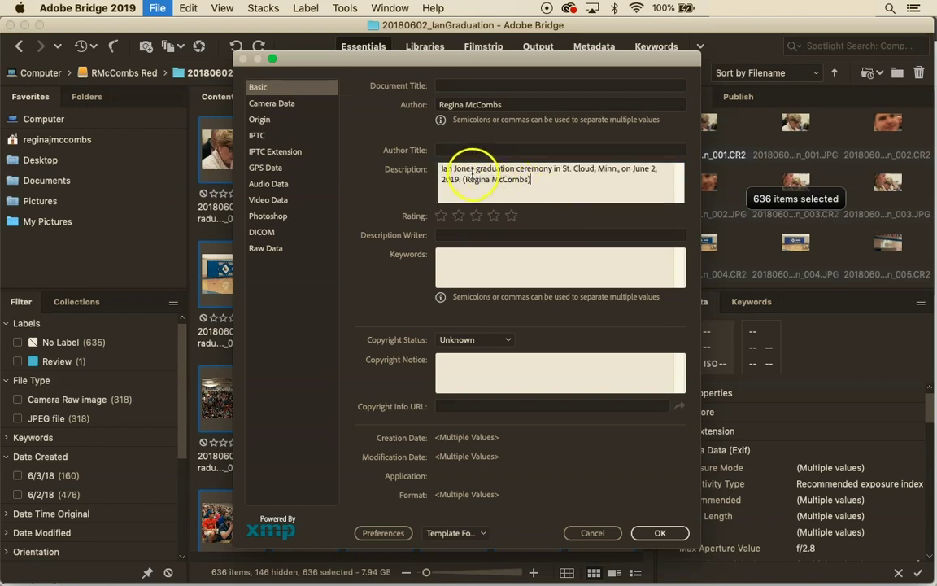
left_click(584, 169)
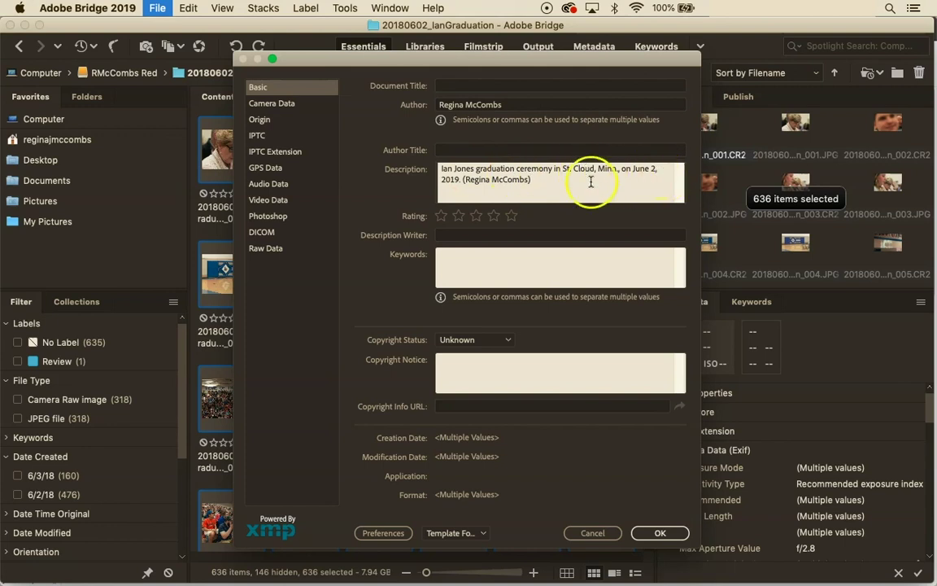
left_click(456, 177)
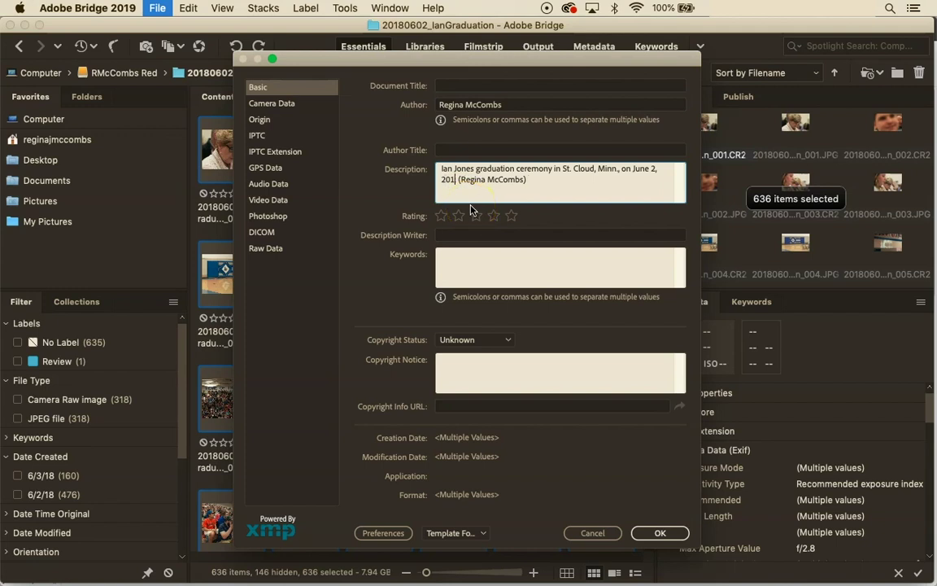
type("8")
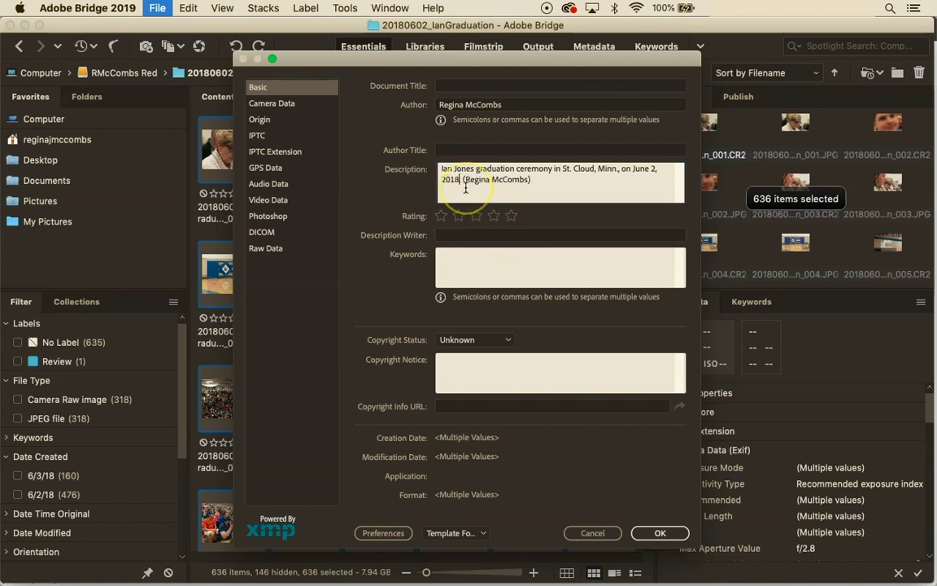
type(".")
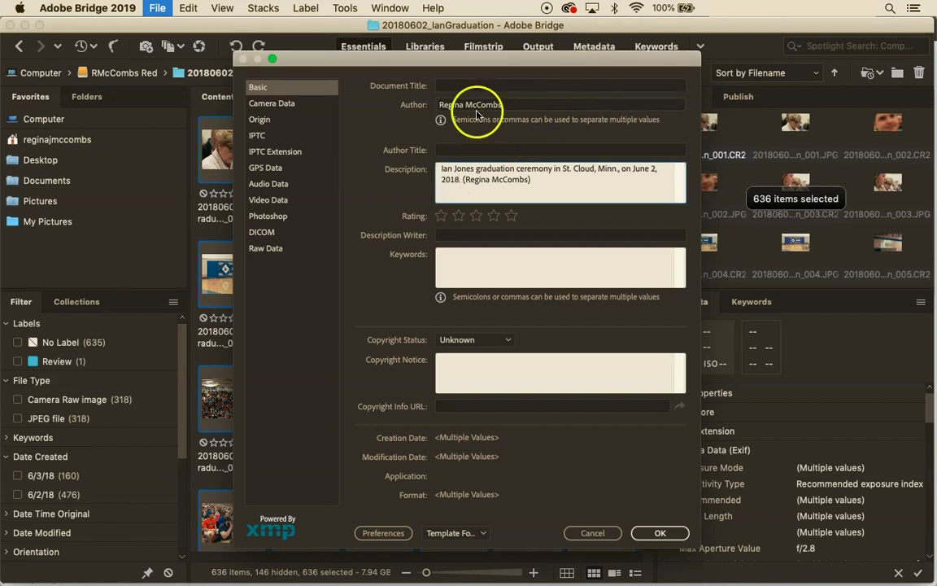
type(".")
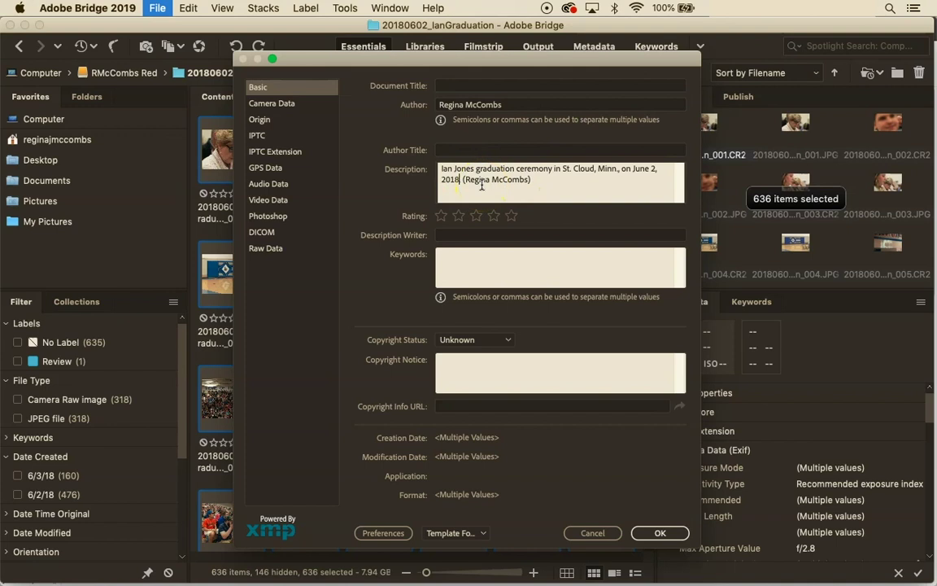
left_click(458, 270)
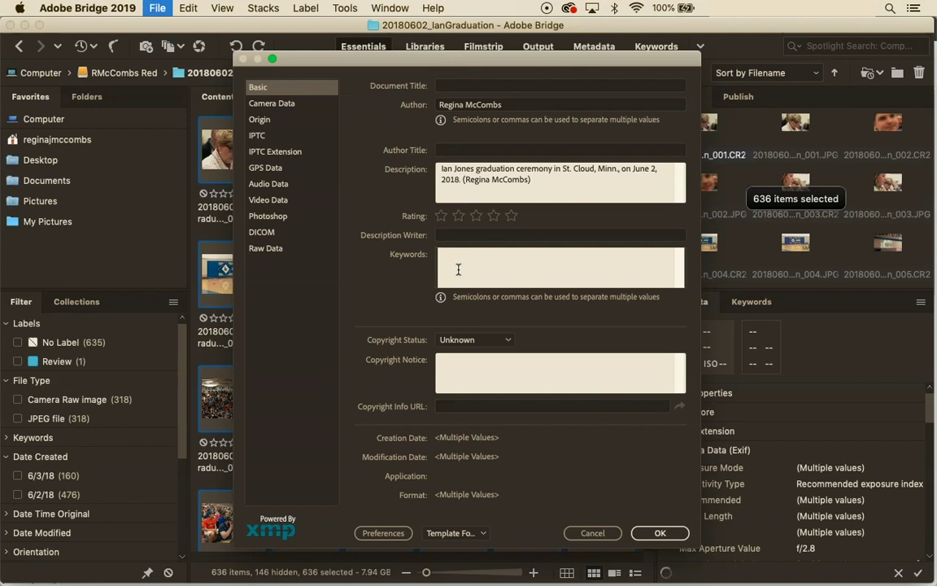
Set Copyright Status to Copyrighted, add a © notice with the photographer's name and e-mail, and apply
left_click(492, 340)
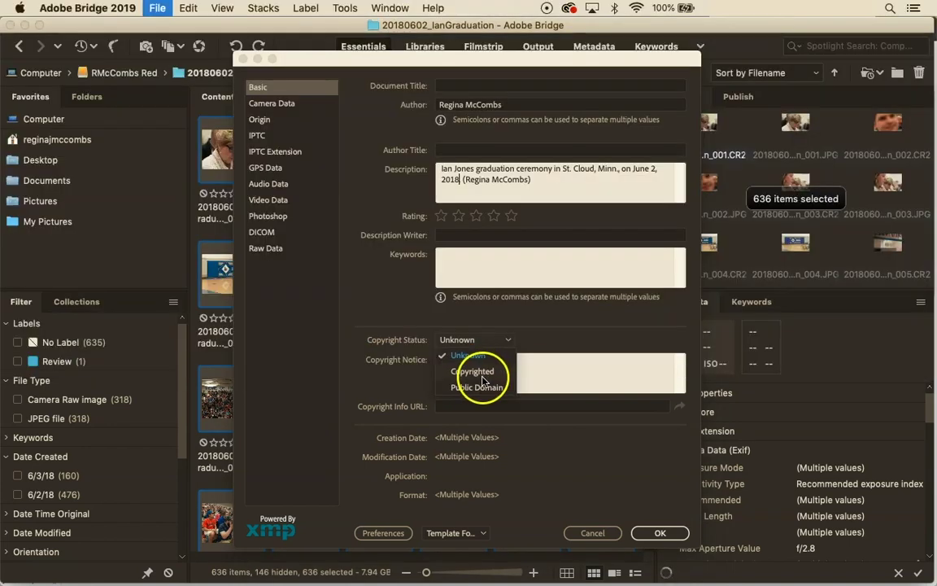
left_click(480, 373)
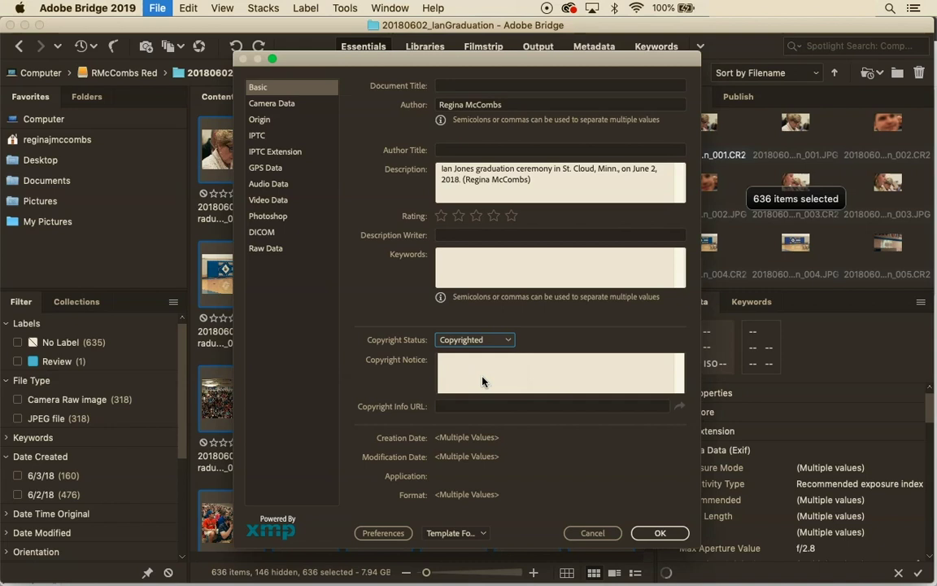
left_click(483, 379)
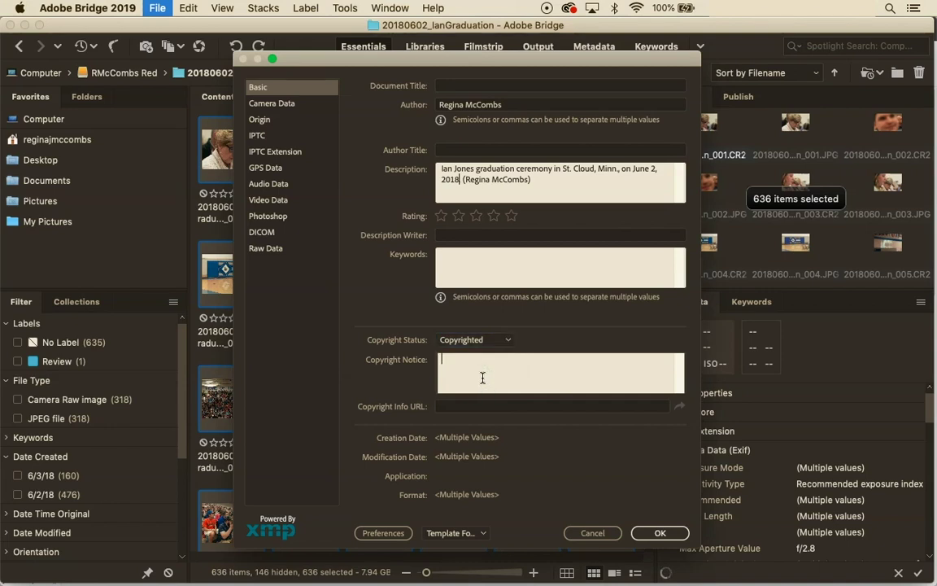
type("©")
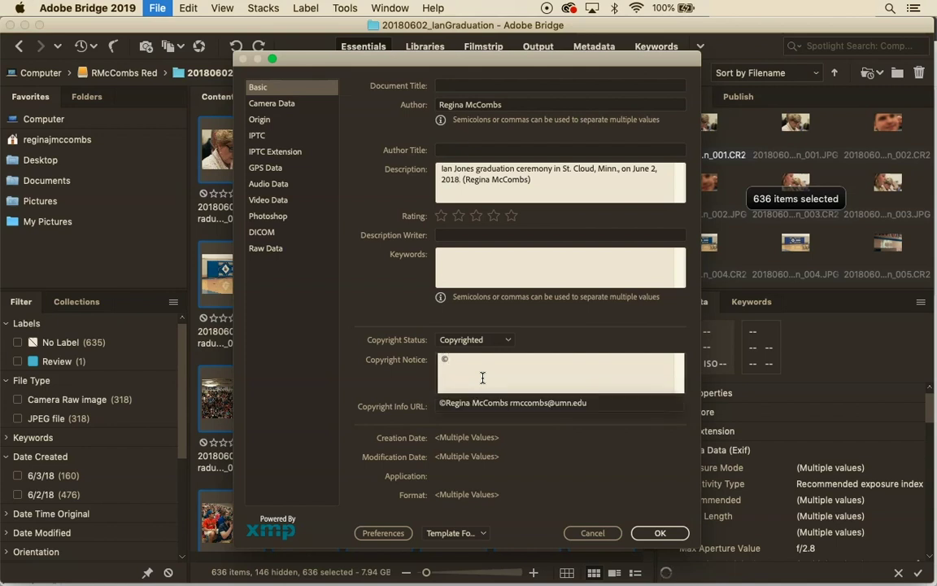
type("Regina McCombs")
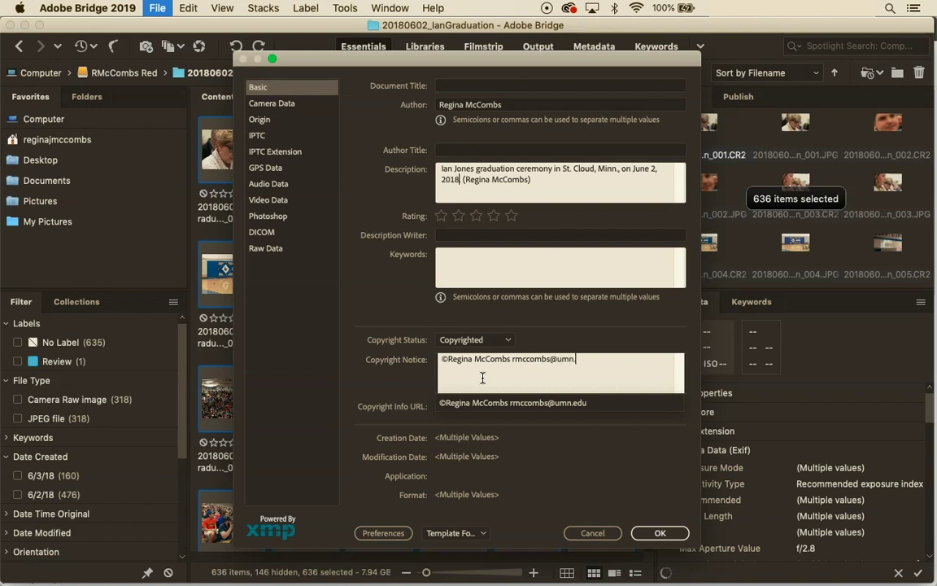
type(".")
key("Escape")
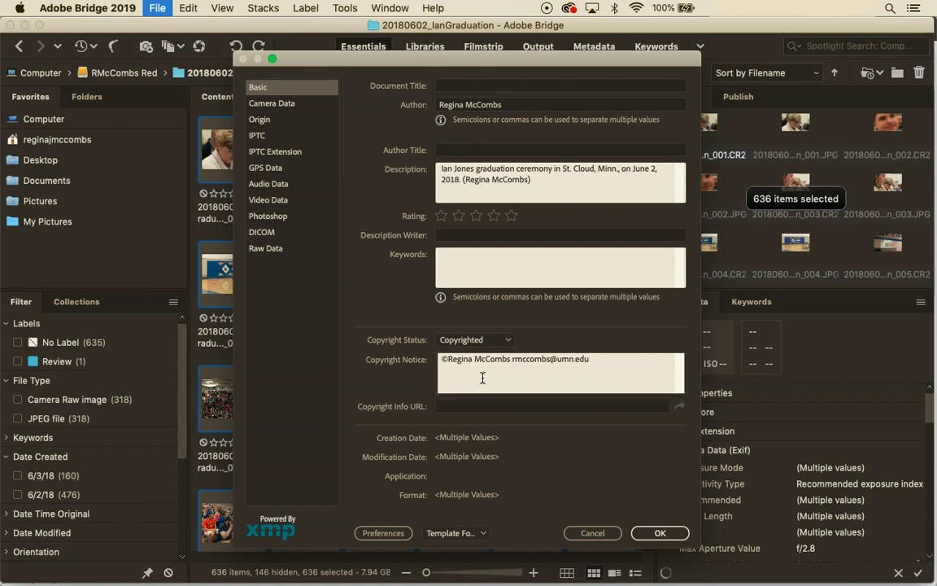
left_click(659, 534)
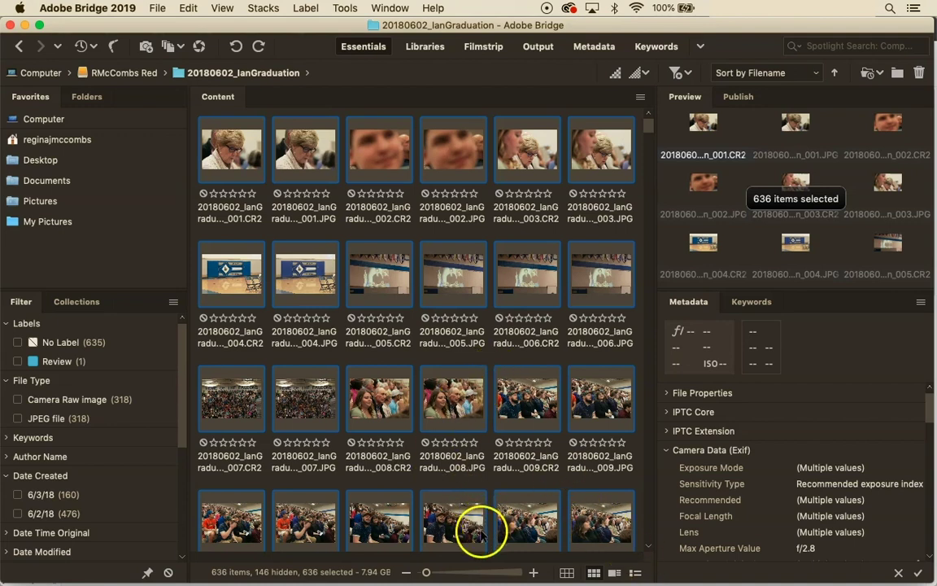
Select 20180602_IanGraduation_007.JPG and review its File Info for the author, description and copyright
left_click(304, 265)
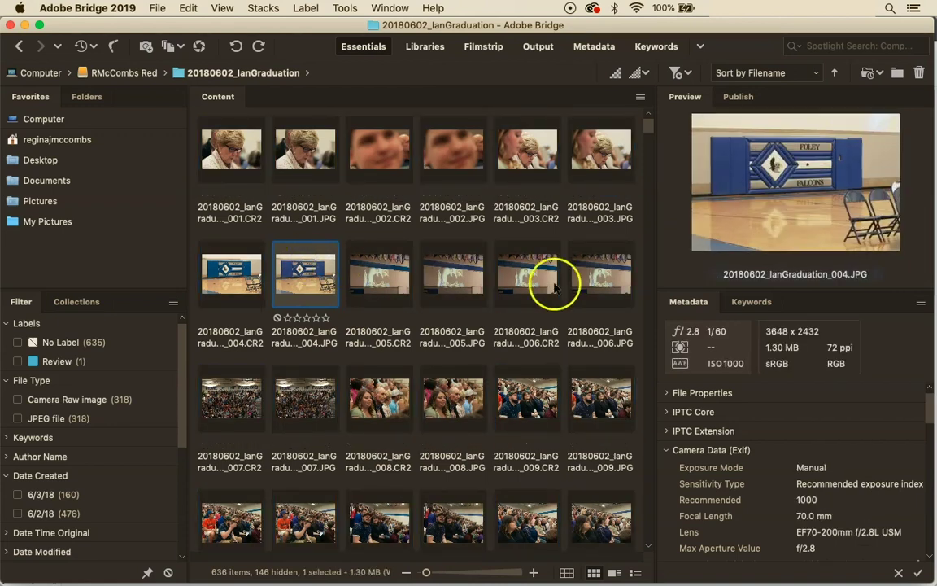
left_click(281, 397)
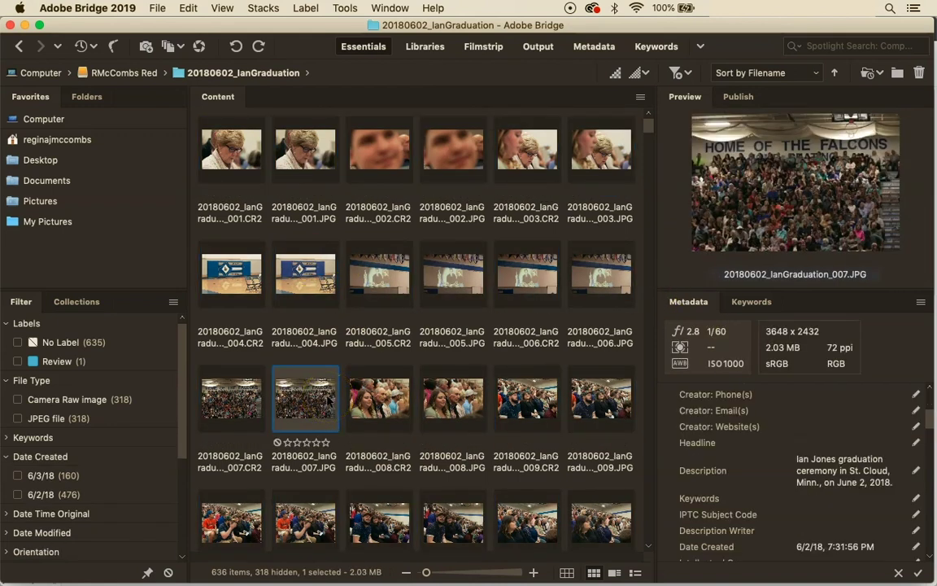
key("super+i")
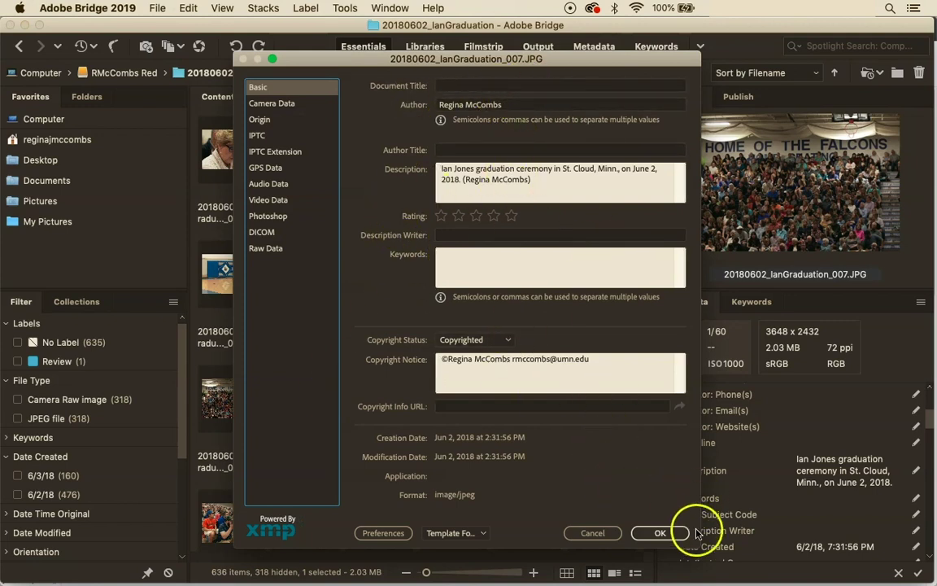
left_click(663, 533)
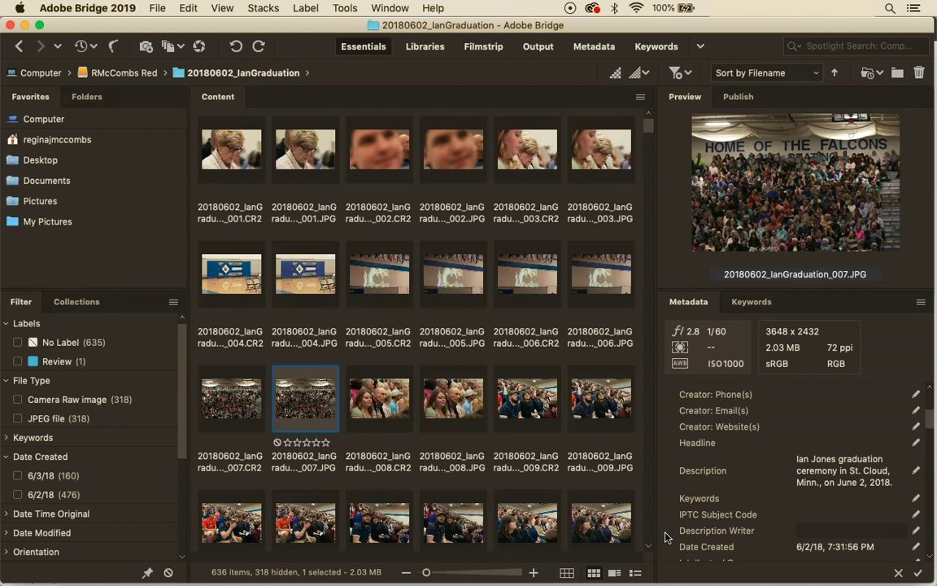
Switch to the Filmstrip workspace with larger thumbnails and browse back from 007.CR2
left_click(491, 47)
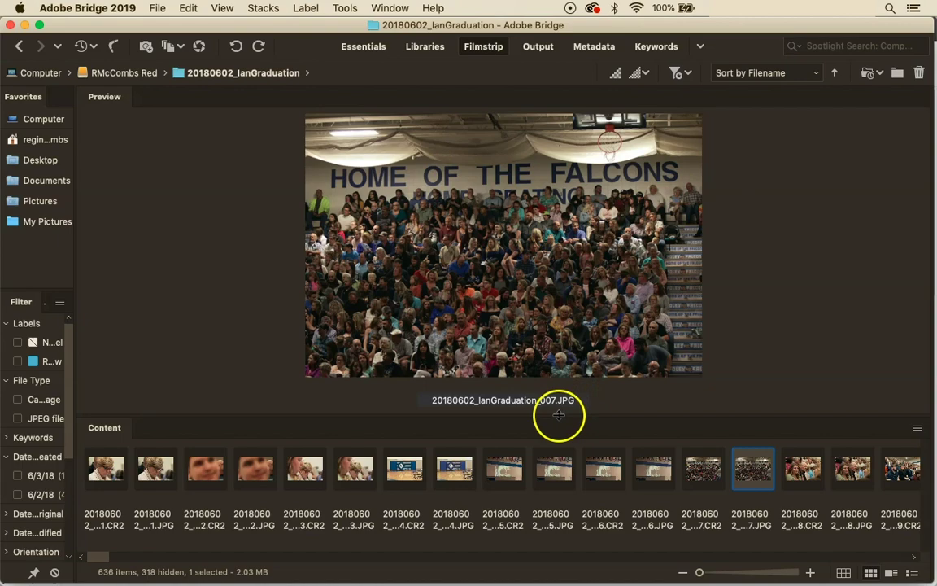
left_click_drag(559, 415, 548, 397)
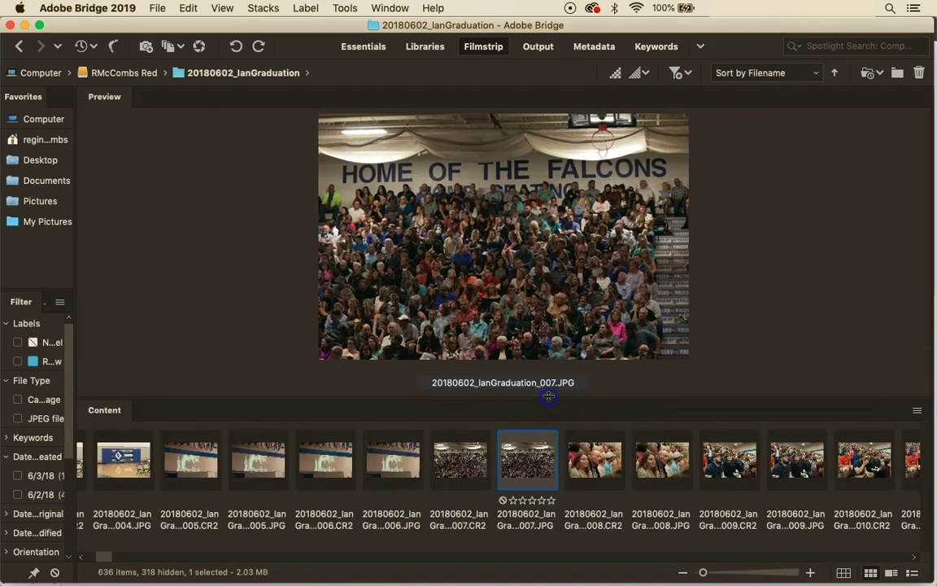
left_click(470, 465)
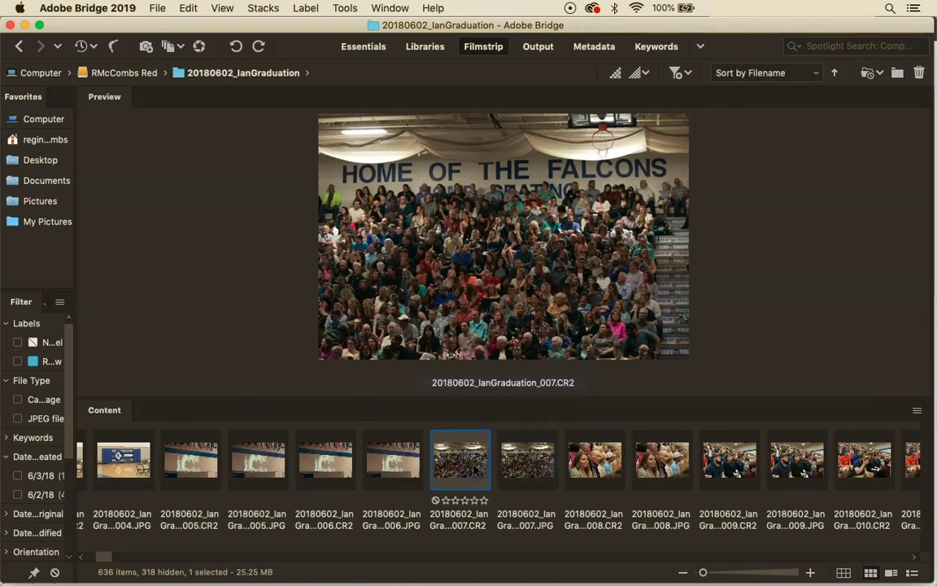
key("Left")
key("Left")
key("Left")
key("Left")
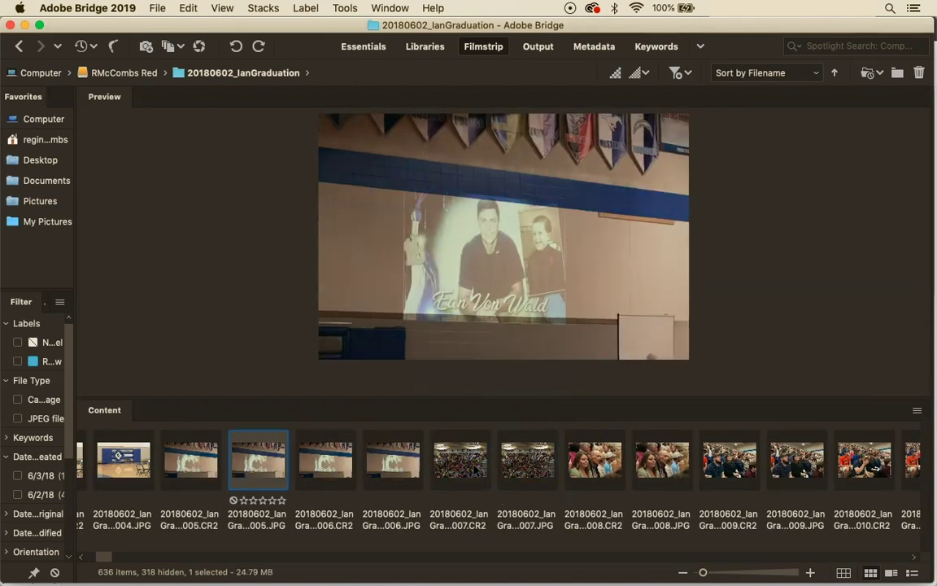
key("Left")
key("Left")
key("Left")
key("Left")
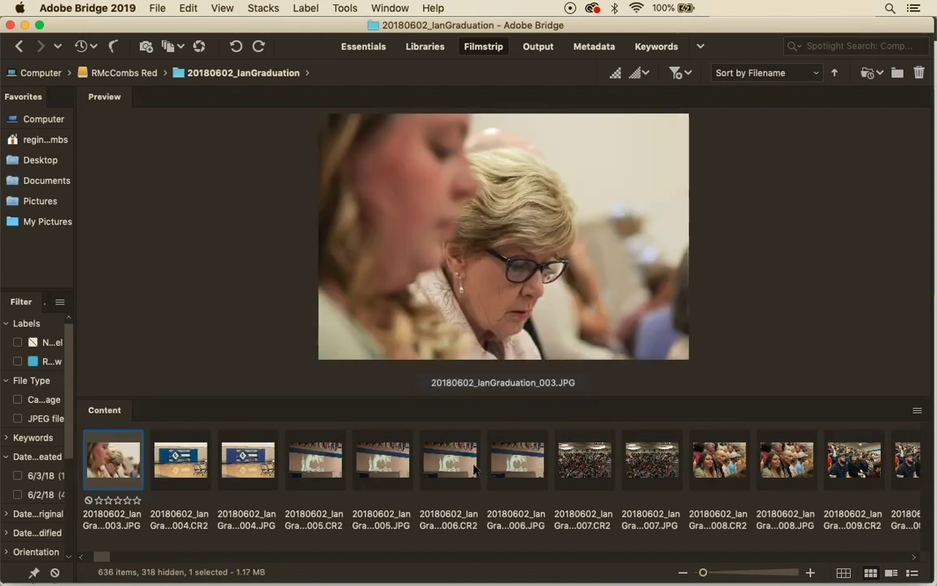
key("Left")
key("Right")
key("Left")
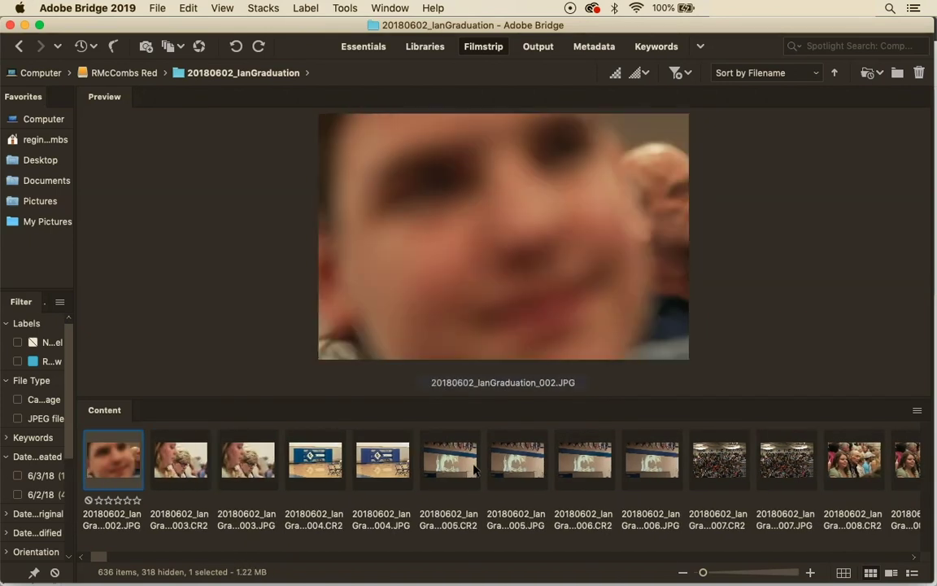
key("Right")
key("Right")
key("Right")
key("Right")
key("Right")
key("Right")
key("Right")
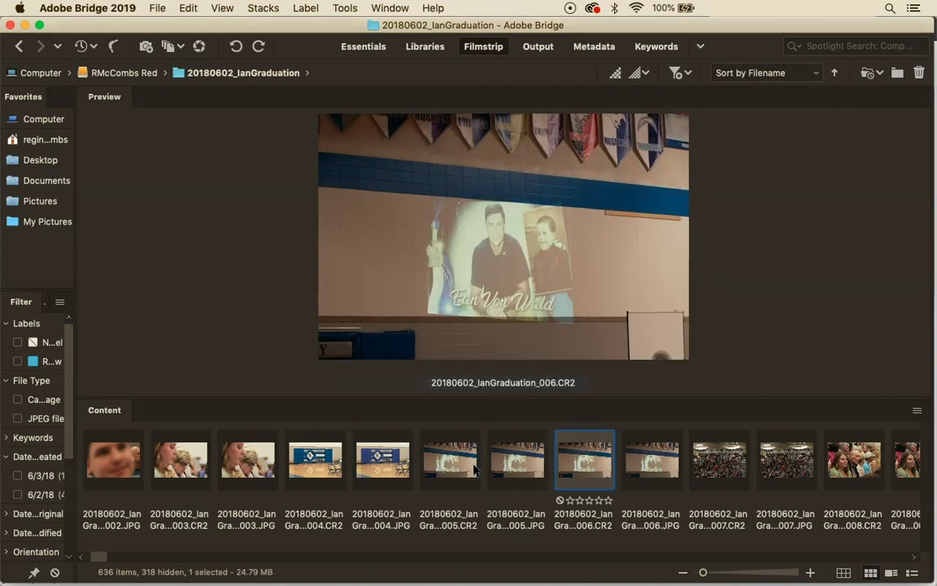
Give one star to photos 006, 022, 024, 025, 027, 028 and 029
key("super+1")
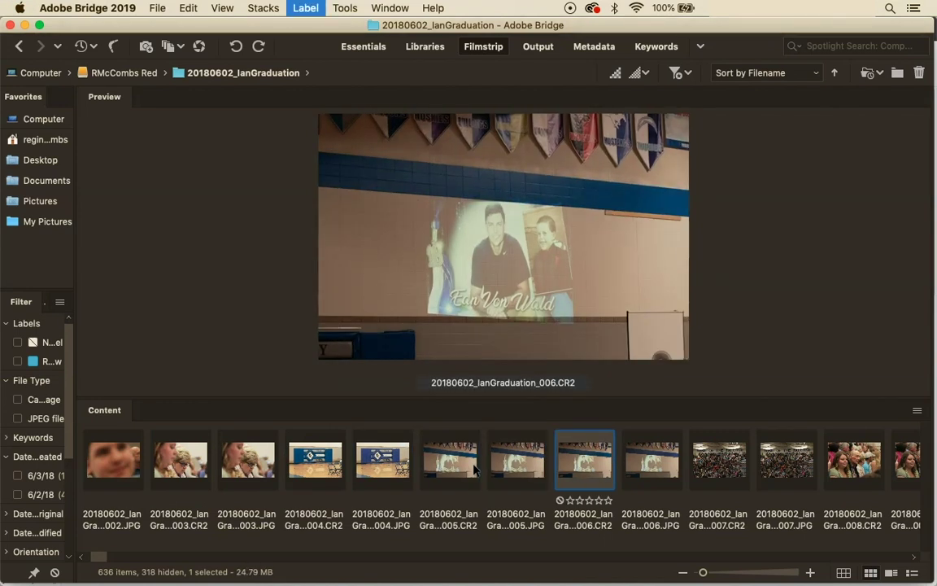
key("Right")
key("Right")
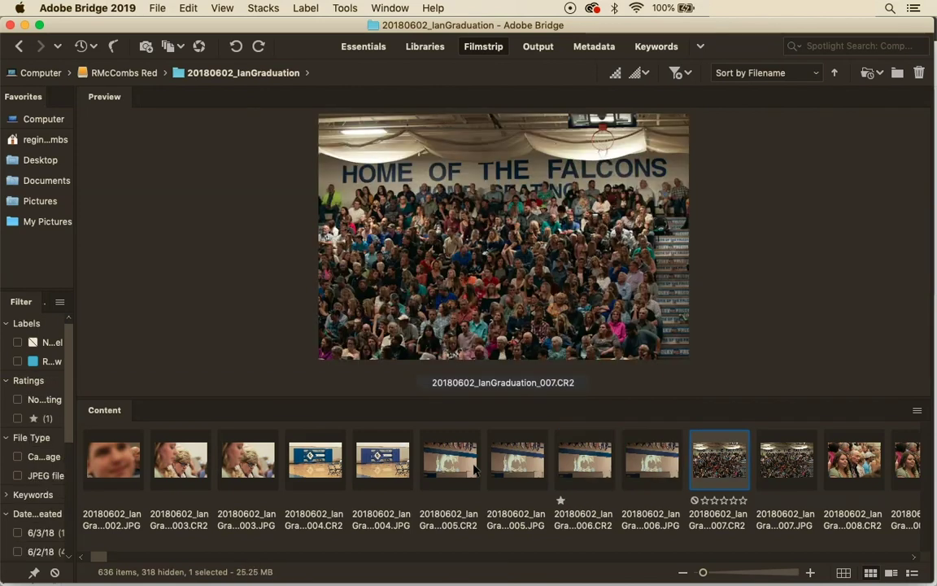
key("Right")
key("Left")
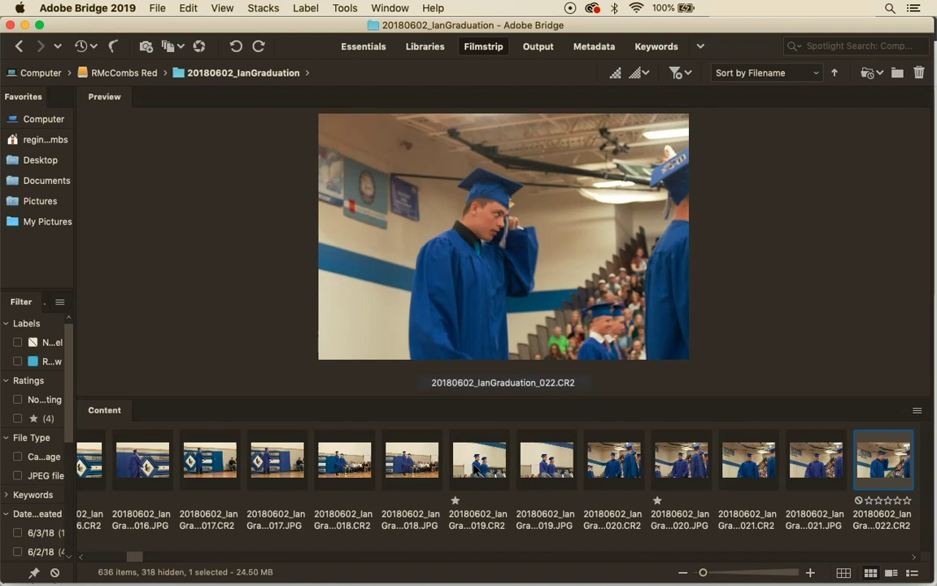
key("super+1")
key("Right")
key("Right")
key("Right")
key("Right")
key("super+1")
key("Right")
key("Right")
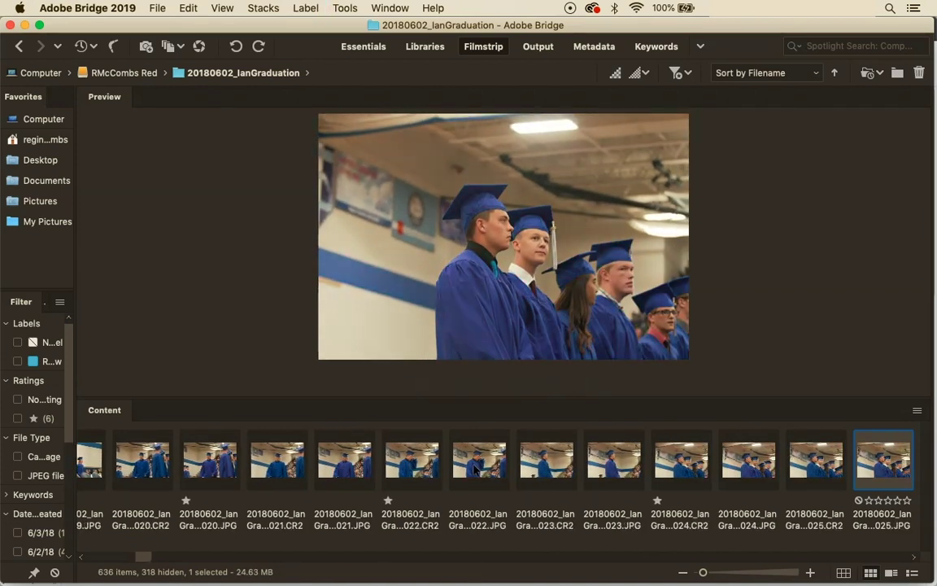
key("super+1")
key("Right")
key("Right")
key("Right")
key("Right")
key("super+1")
key("Right")
key("Right")
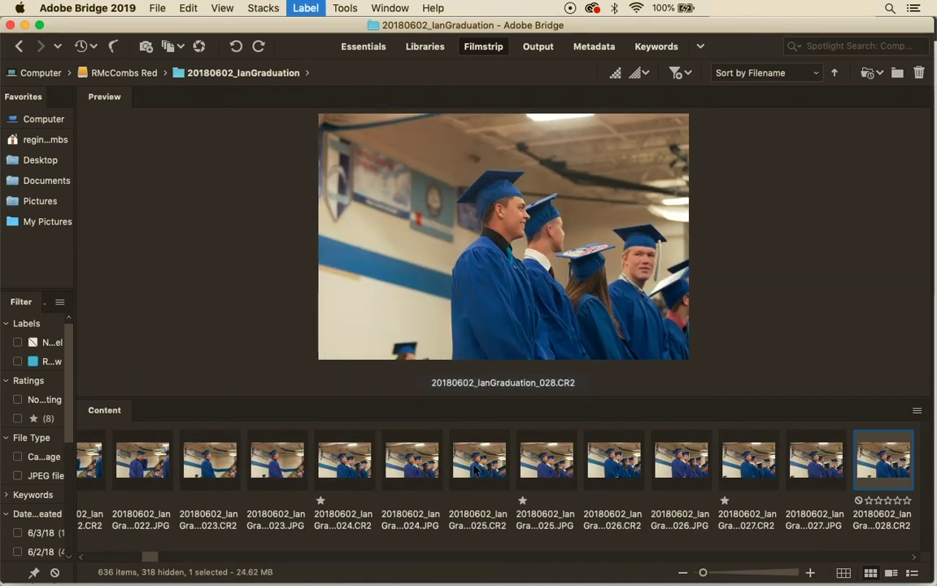
key("super+1")
key("Right")
key("Right")
key("super+1")
Mark 030.CR2 with a blue label and give 031 and 033 one star
key("Right")
key("Right")
key("super+9")
key("Right")
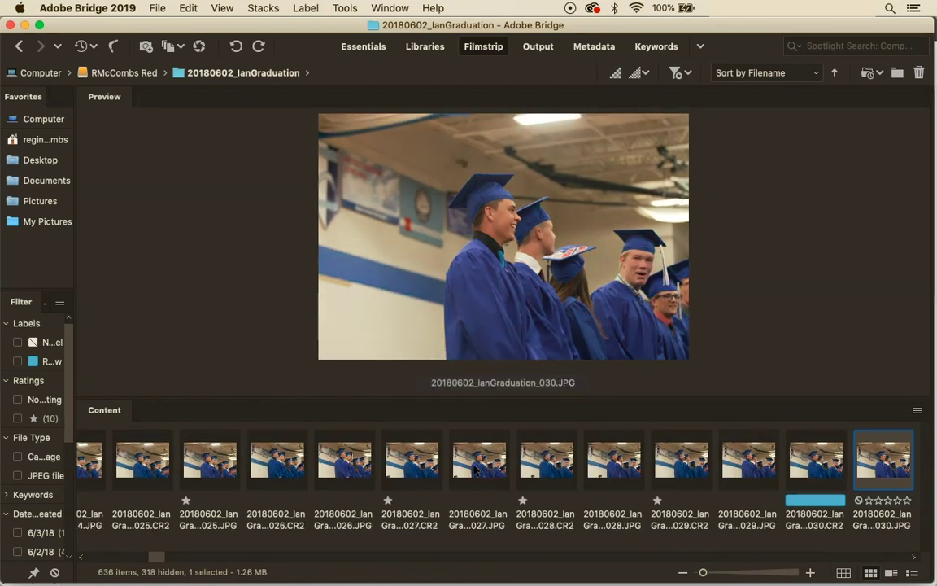
key("Right")
key("super+1")
key("Right")
key("Right")
key("Right")
key("Right")
key("super+1")
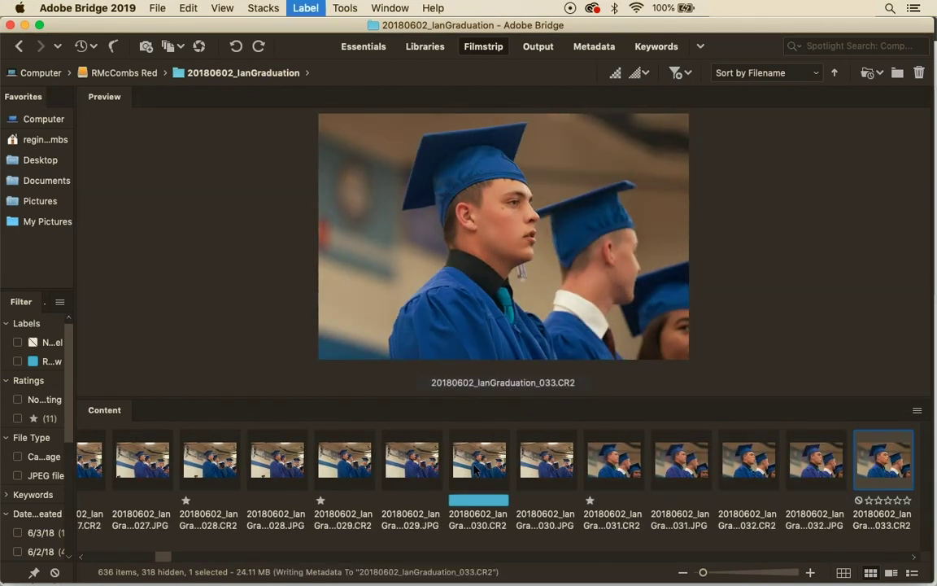
Skip past the speaker photos and one-star 036, 058, 059, 060 and 061
key("Right")
key("Right")
key("Right")
key("Right")
key("Right")
key("Right")
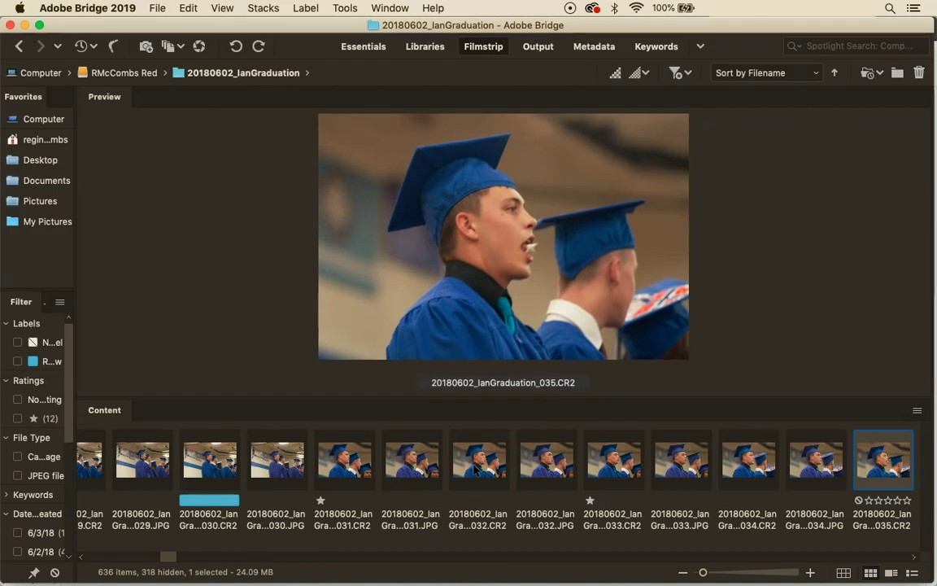
key("Right")
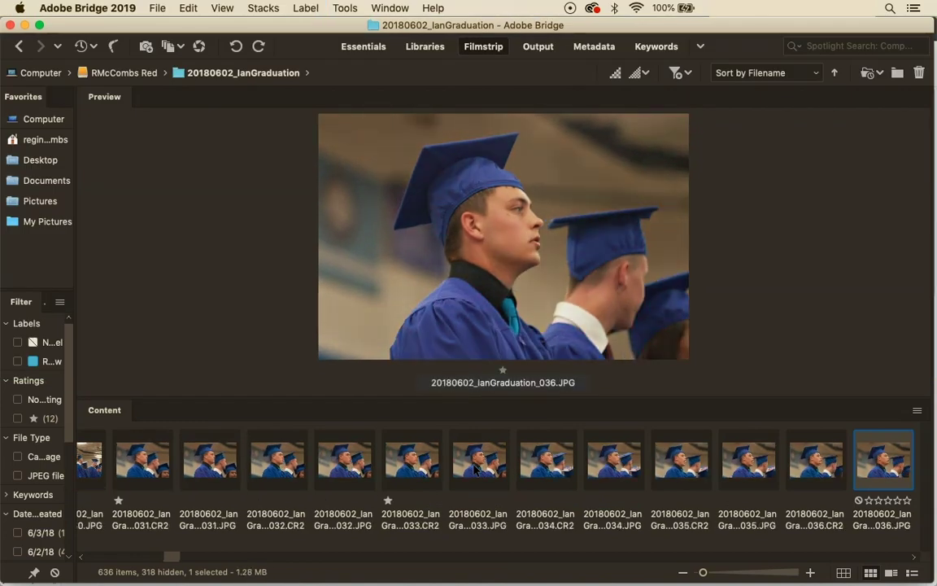
key("super+1")
key("Right")
key("Right")
key("Right")
key("Right")
key("Right")
key("Right")
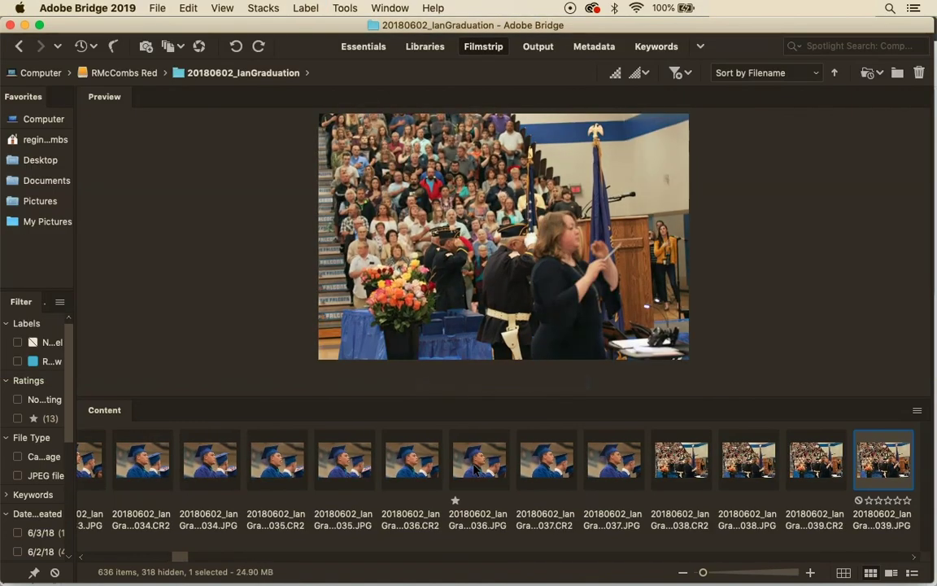
key("Right")
key("Right")
key("Right")
key("Right")
key("Right")
key("Right")
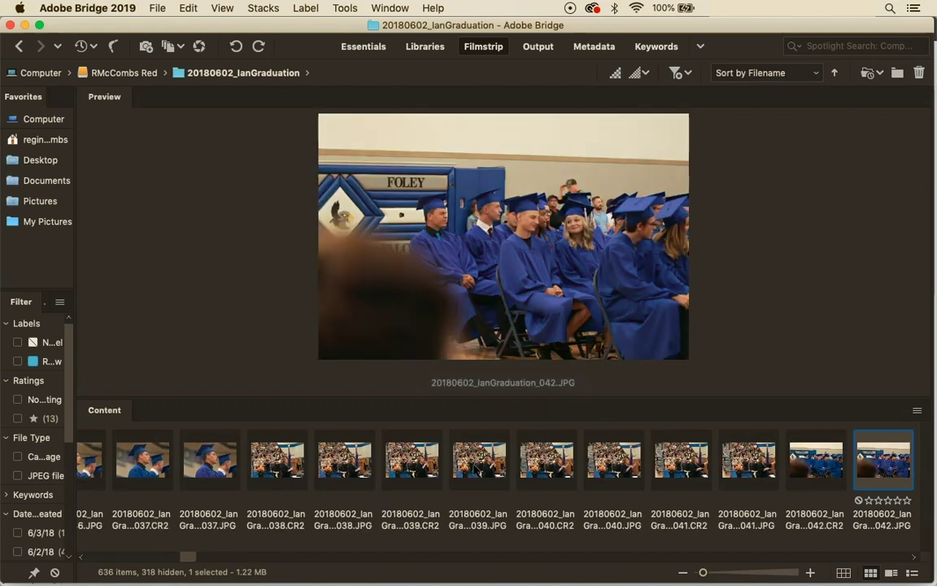
key("Right")
key("Right")
key("Right")
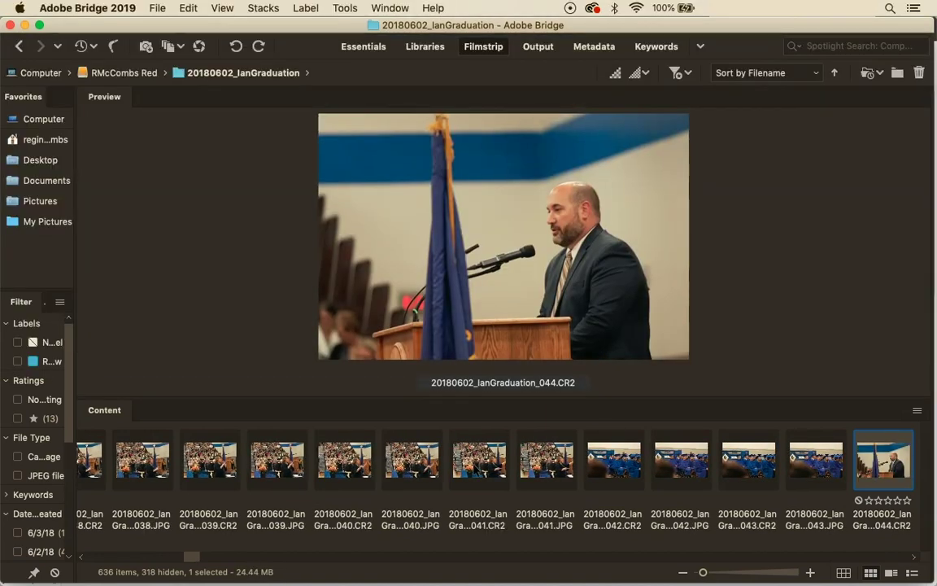
key("Right")
key("Right")
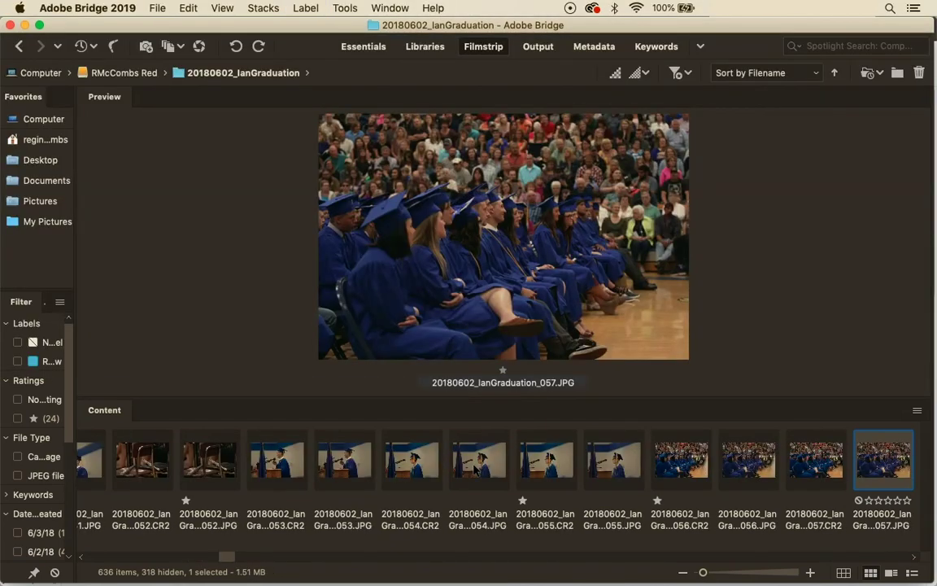
key("Right")
key("Right")
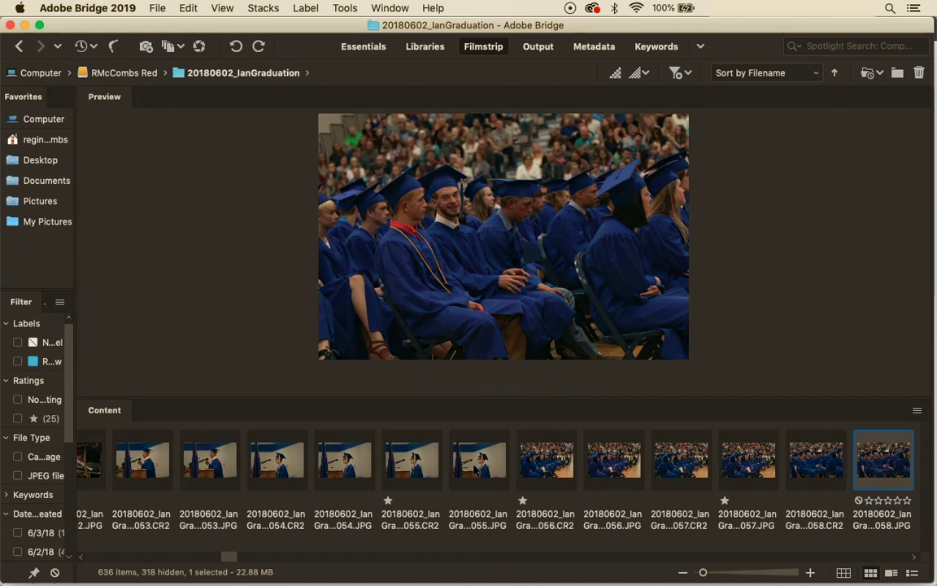
key("super+1")
key("Right")
key("super+1")
key("Right")
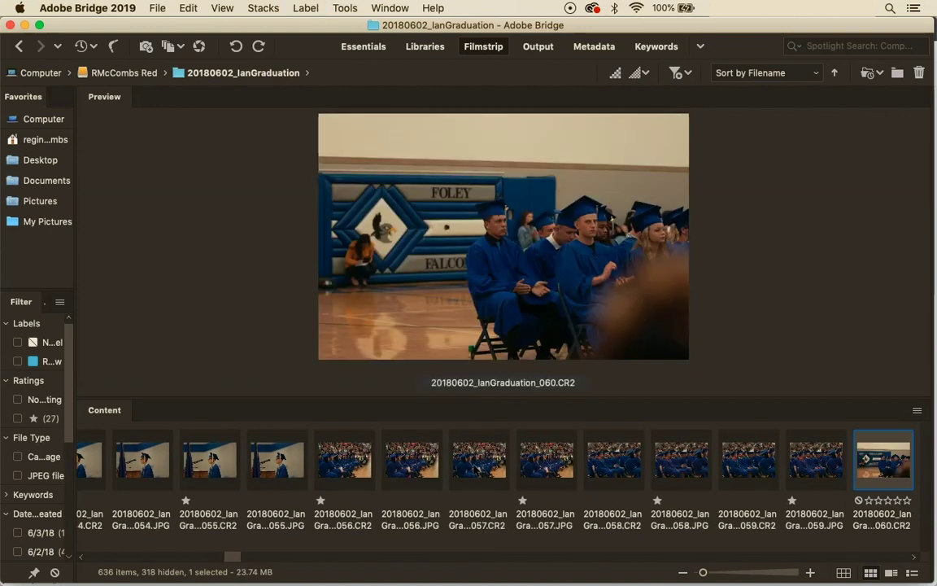
key("super+1")
key("Right")
key("super+1")
key("Right")
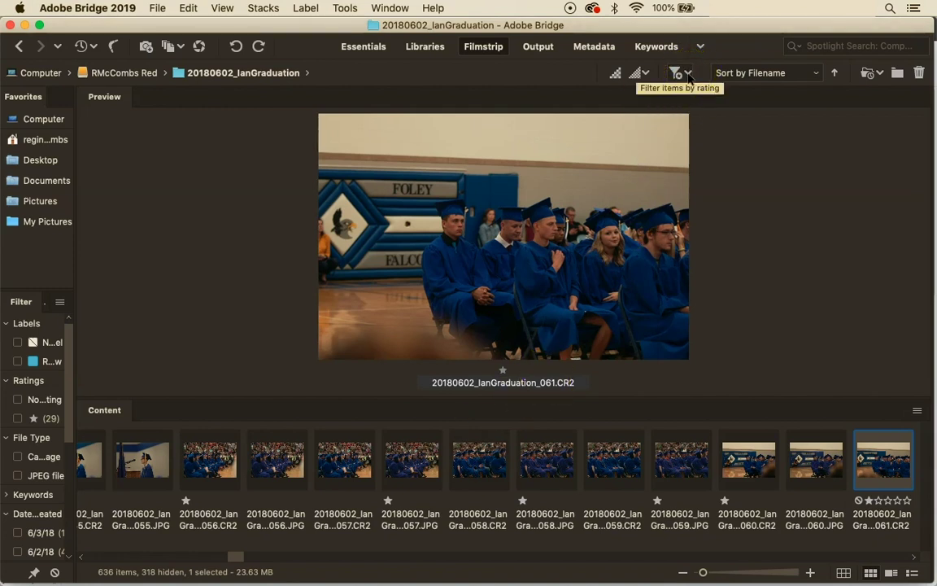
Filter to Show 1 or More Stars and give podium speaker photo 050.CR2 two stars
left_click(687, 76)
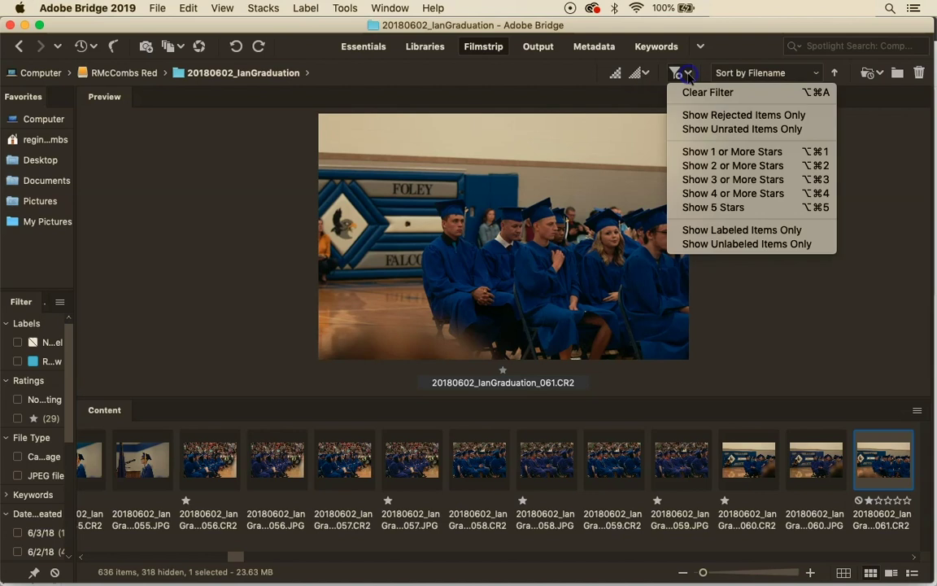
left_click(695, 155)
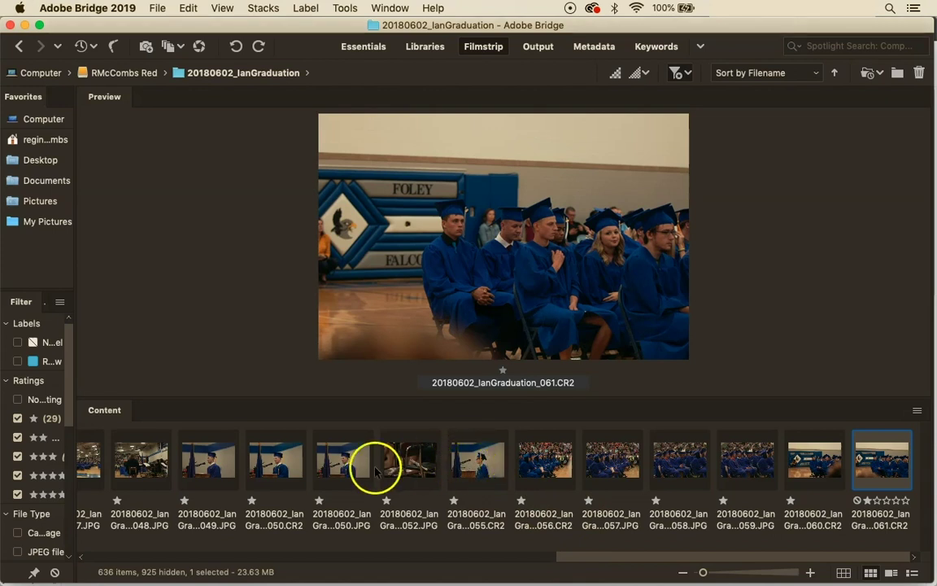
left_click(335, 459)
left_click(276, 459)
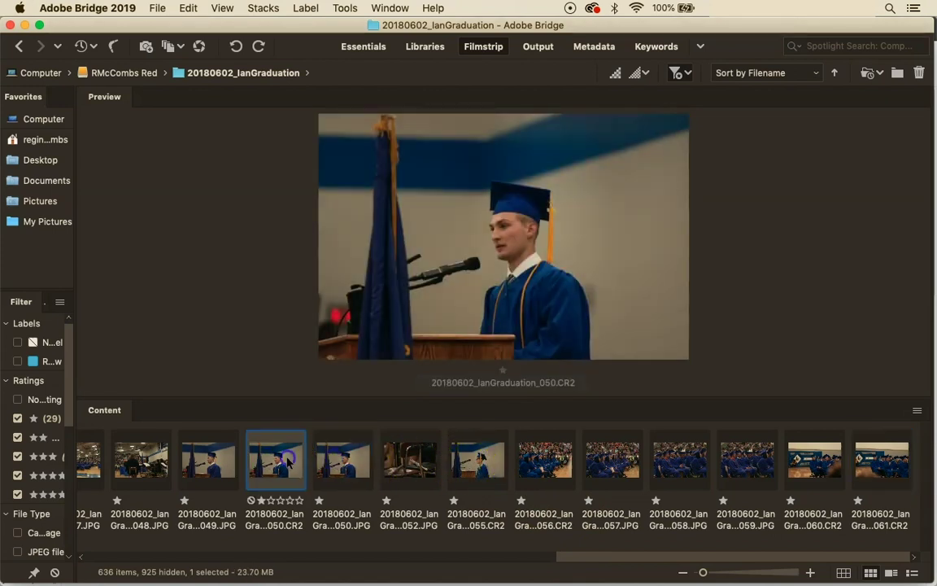
left_click(224, 462)
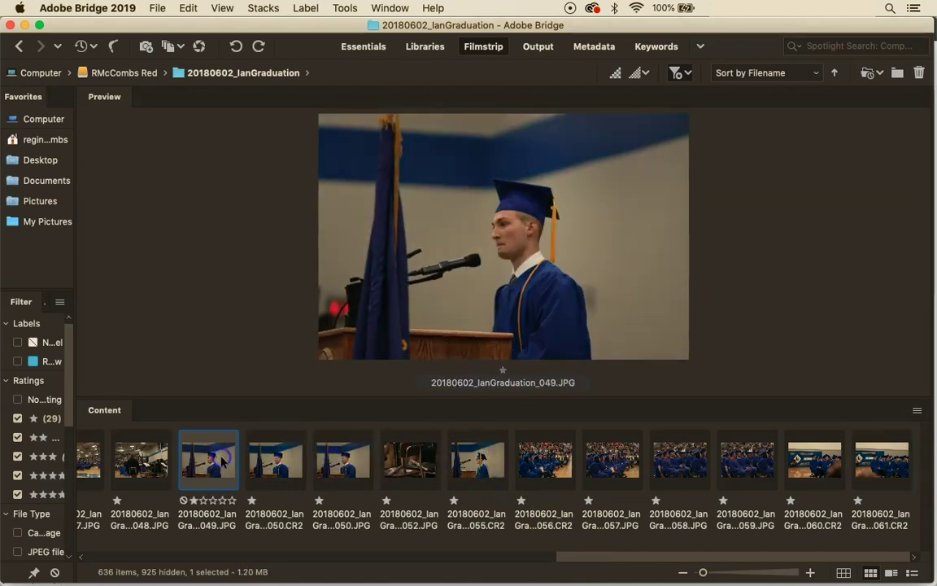
left_click(279, 464)
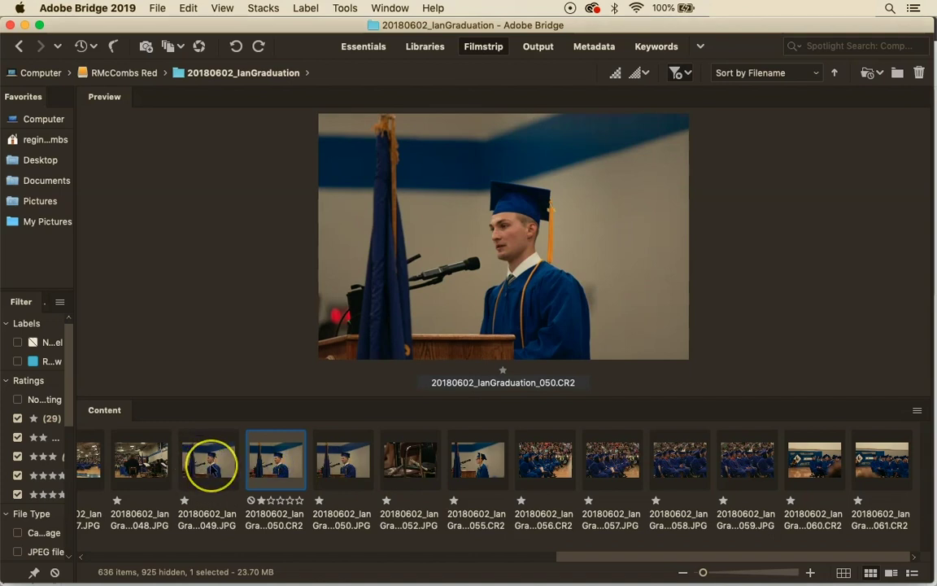
left_click(261, 499)
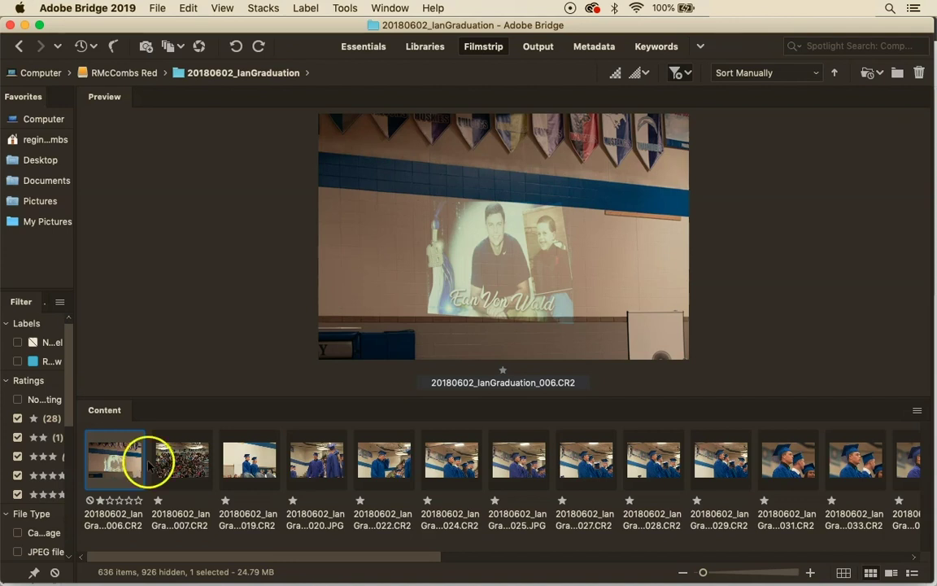
Move 019.CR2 from after 007.CR2 to between 024.CR2 and 025.JPG, comparing it with 025.JPG
left_click(180, 460)
left_click(249, 490)
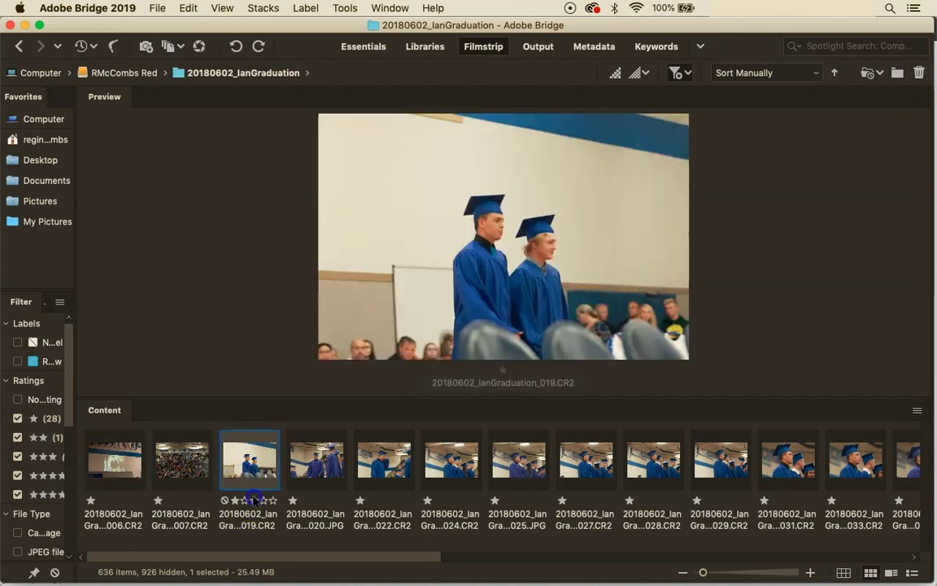
left_click(247, 527)
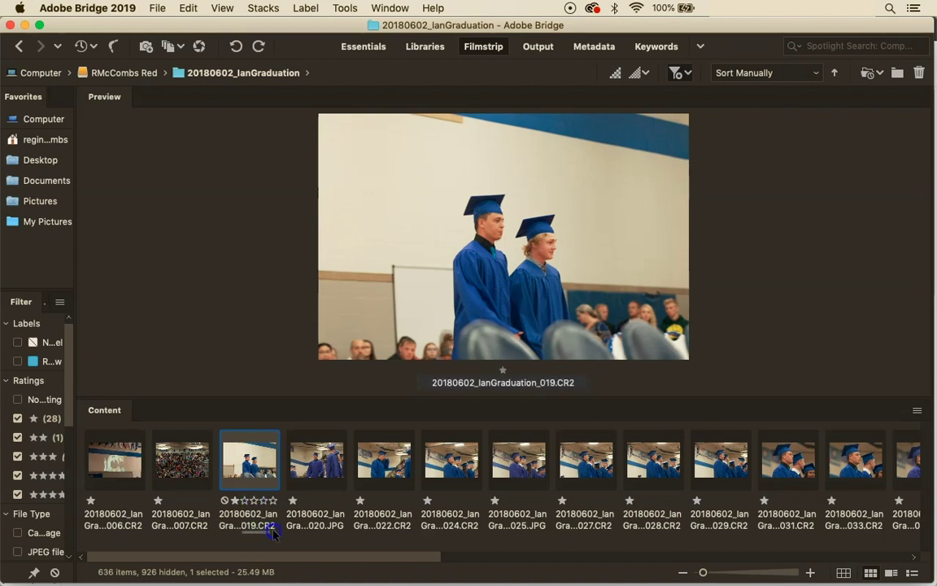
left_click_drag(246, 528, 506, 497)
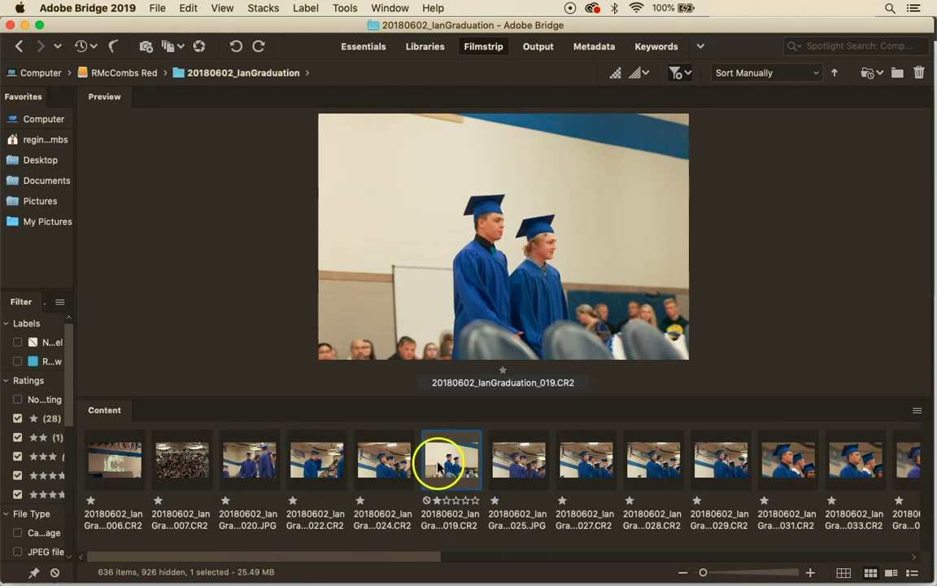
left_click(521, 454)
left_click(476, 457)
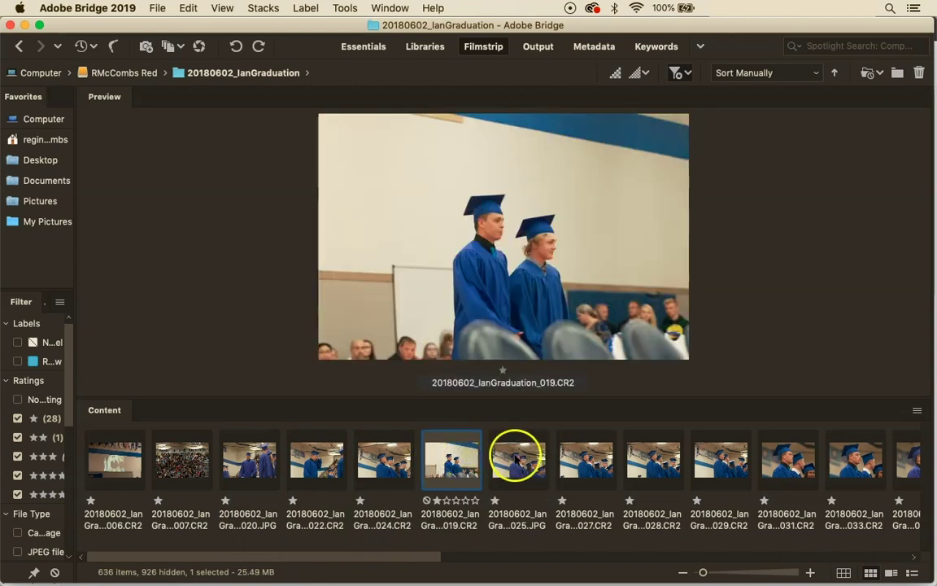
left_click(517, 454)
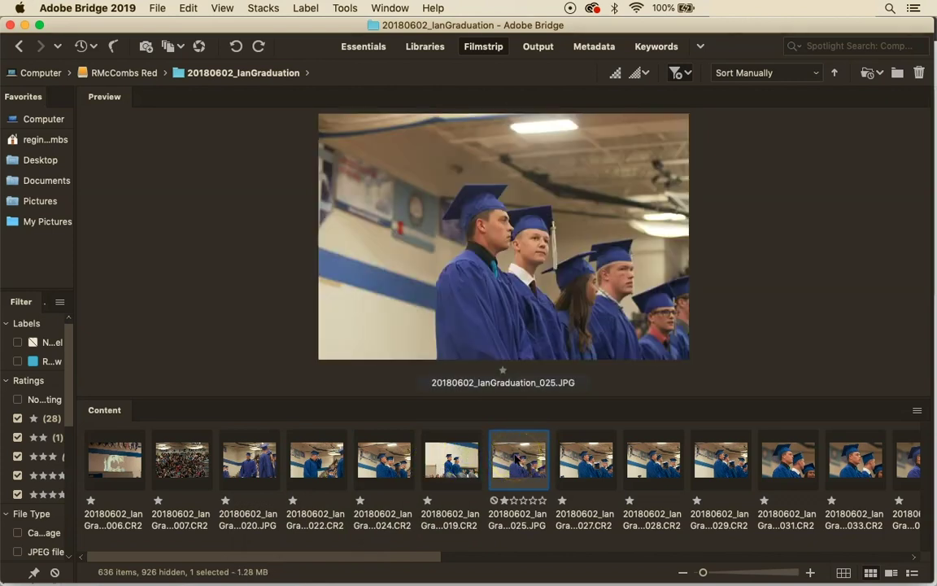